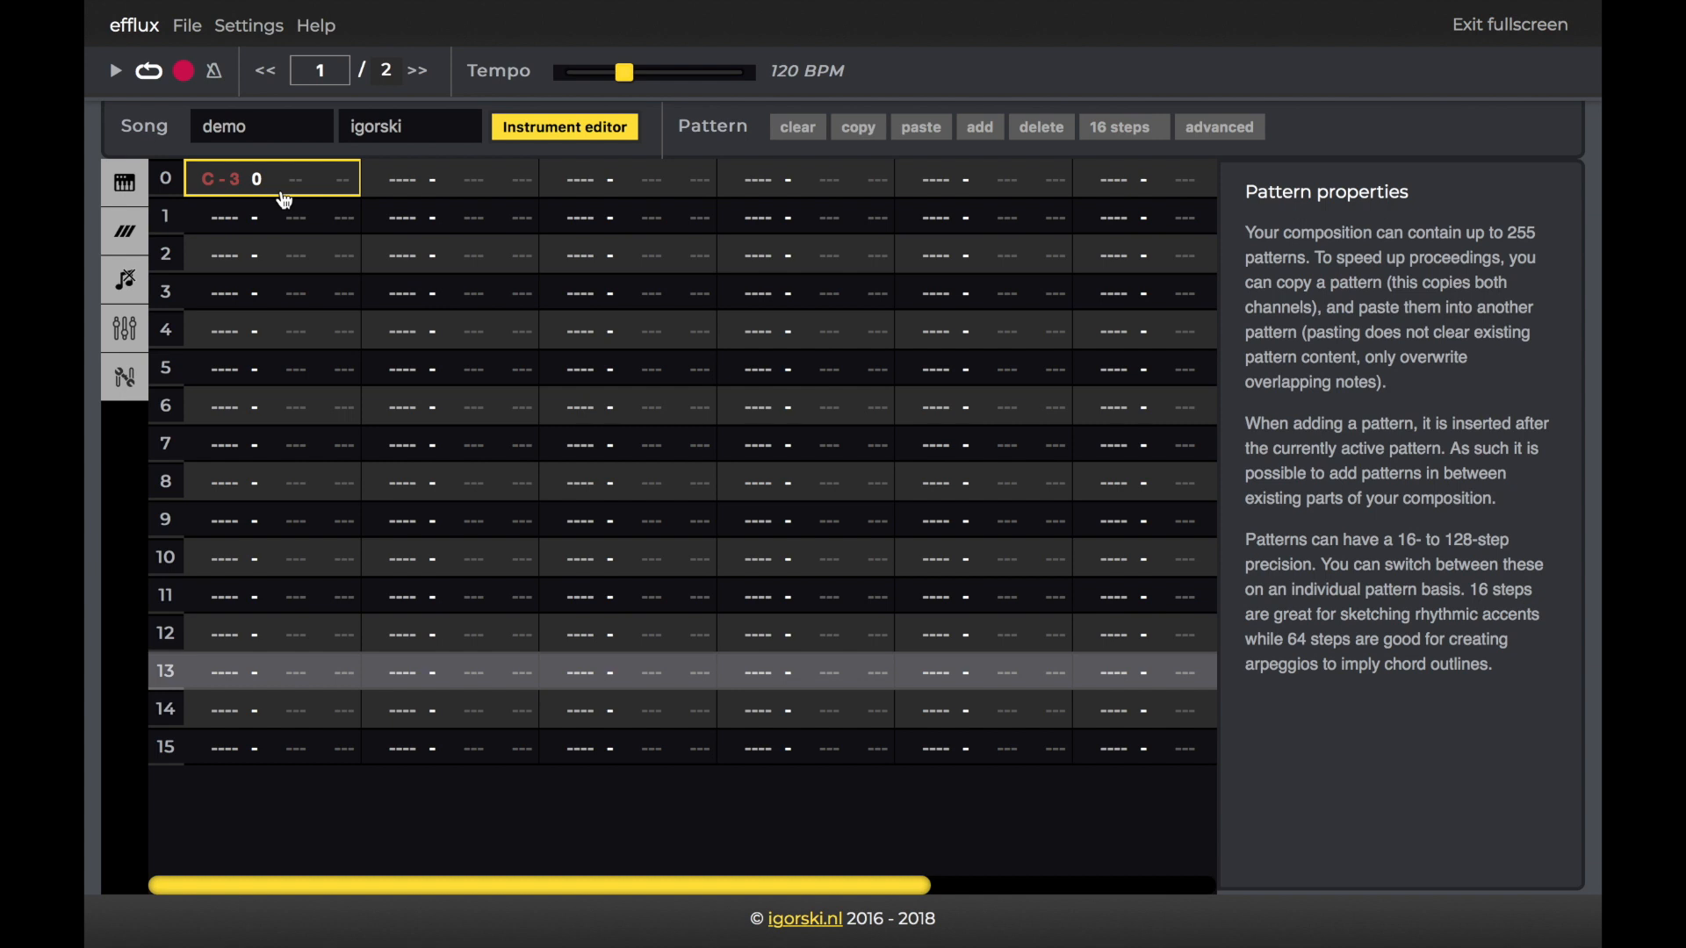
Add a volume change with value 05 to the C-3 note in row 0 and play the pattern back.
left_click(125, 334)
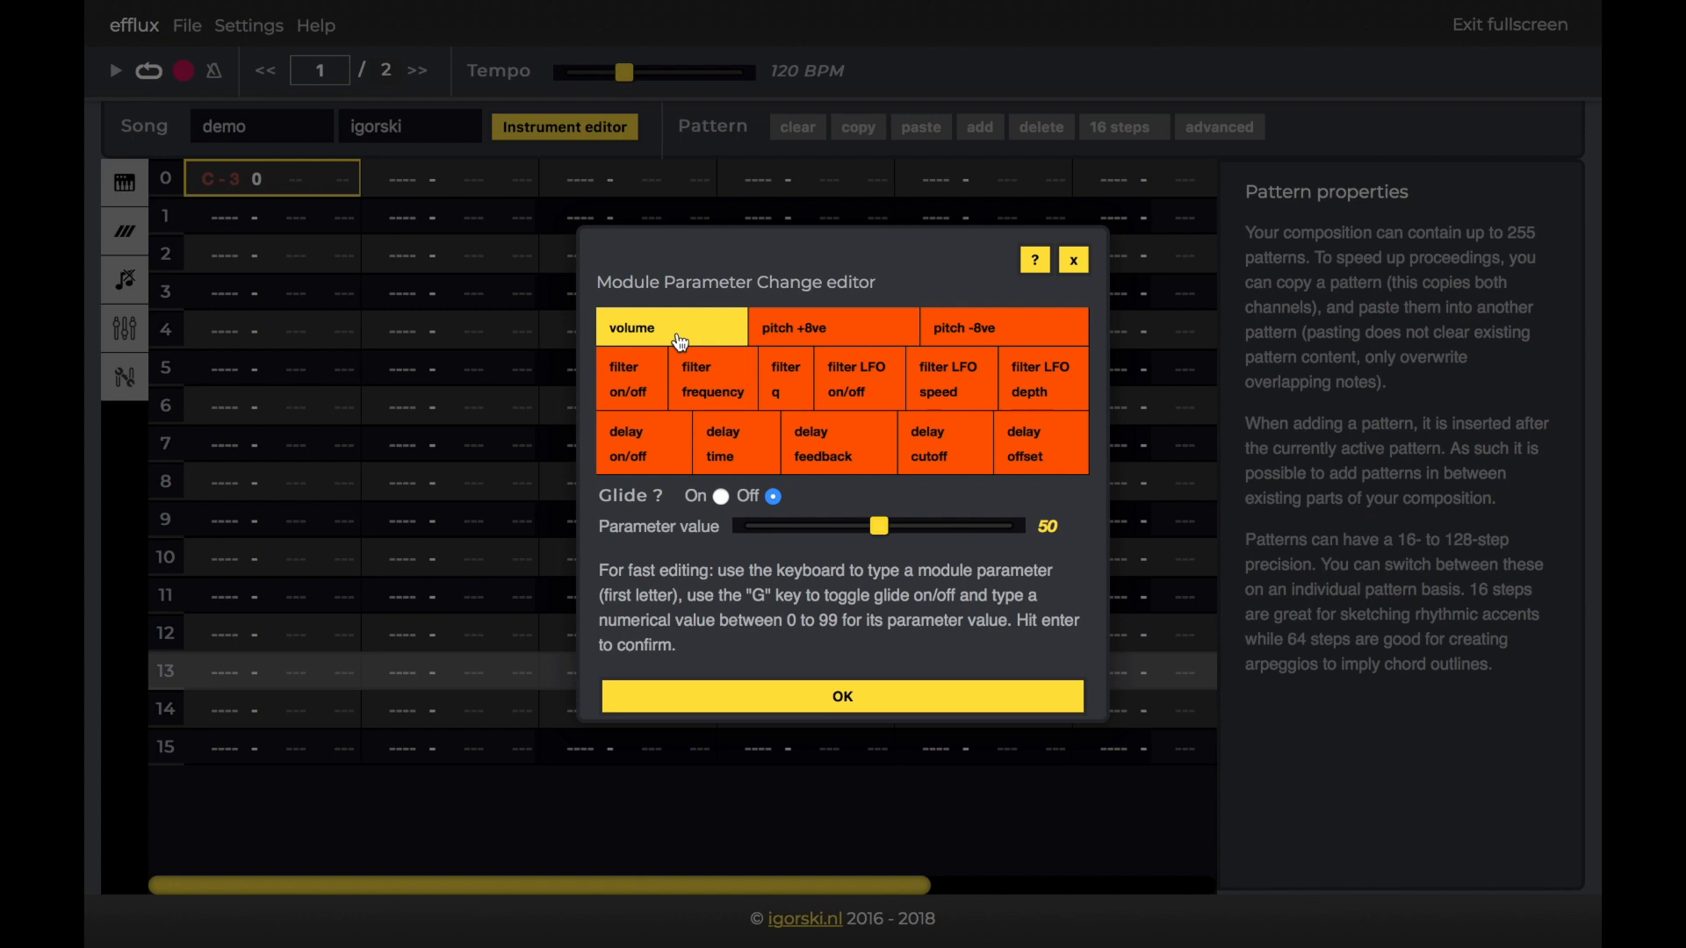
left_click_drag(881, 538, 767, 584)
left_click(894, 708)
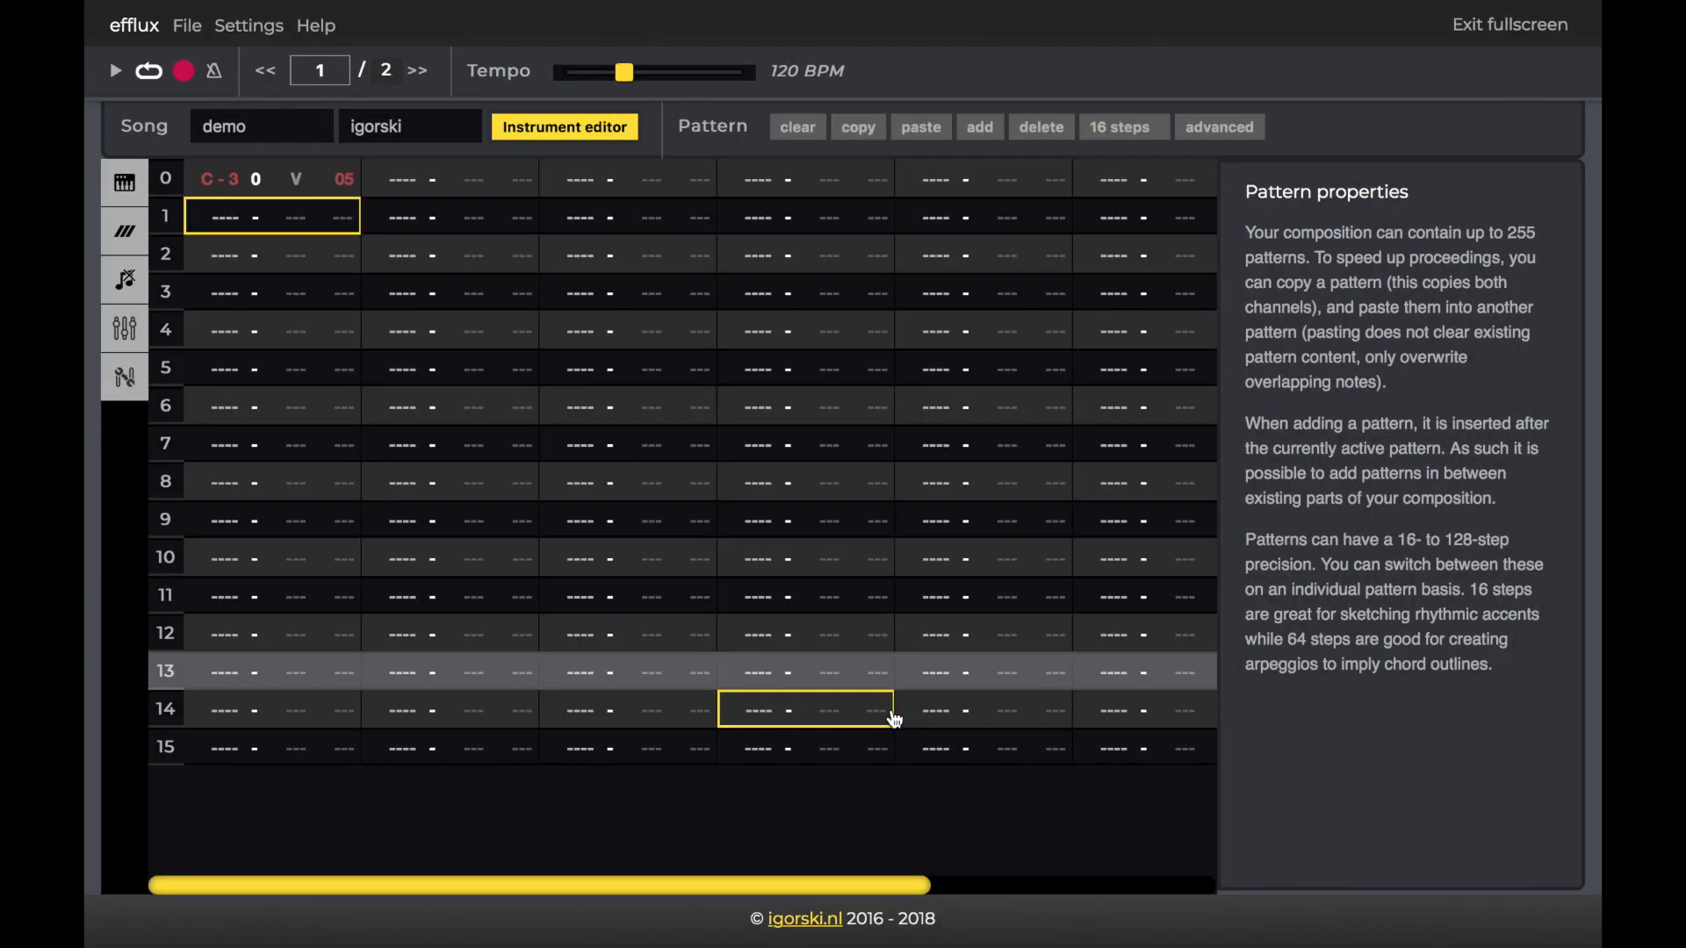
key("space")
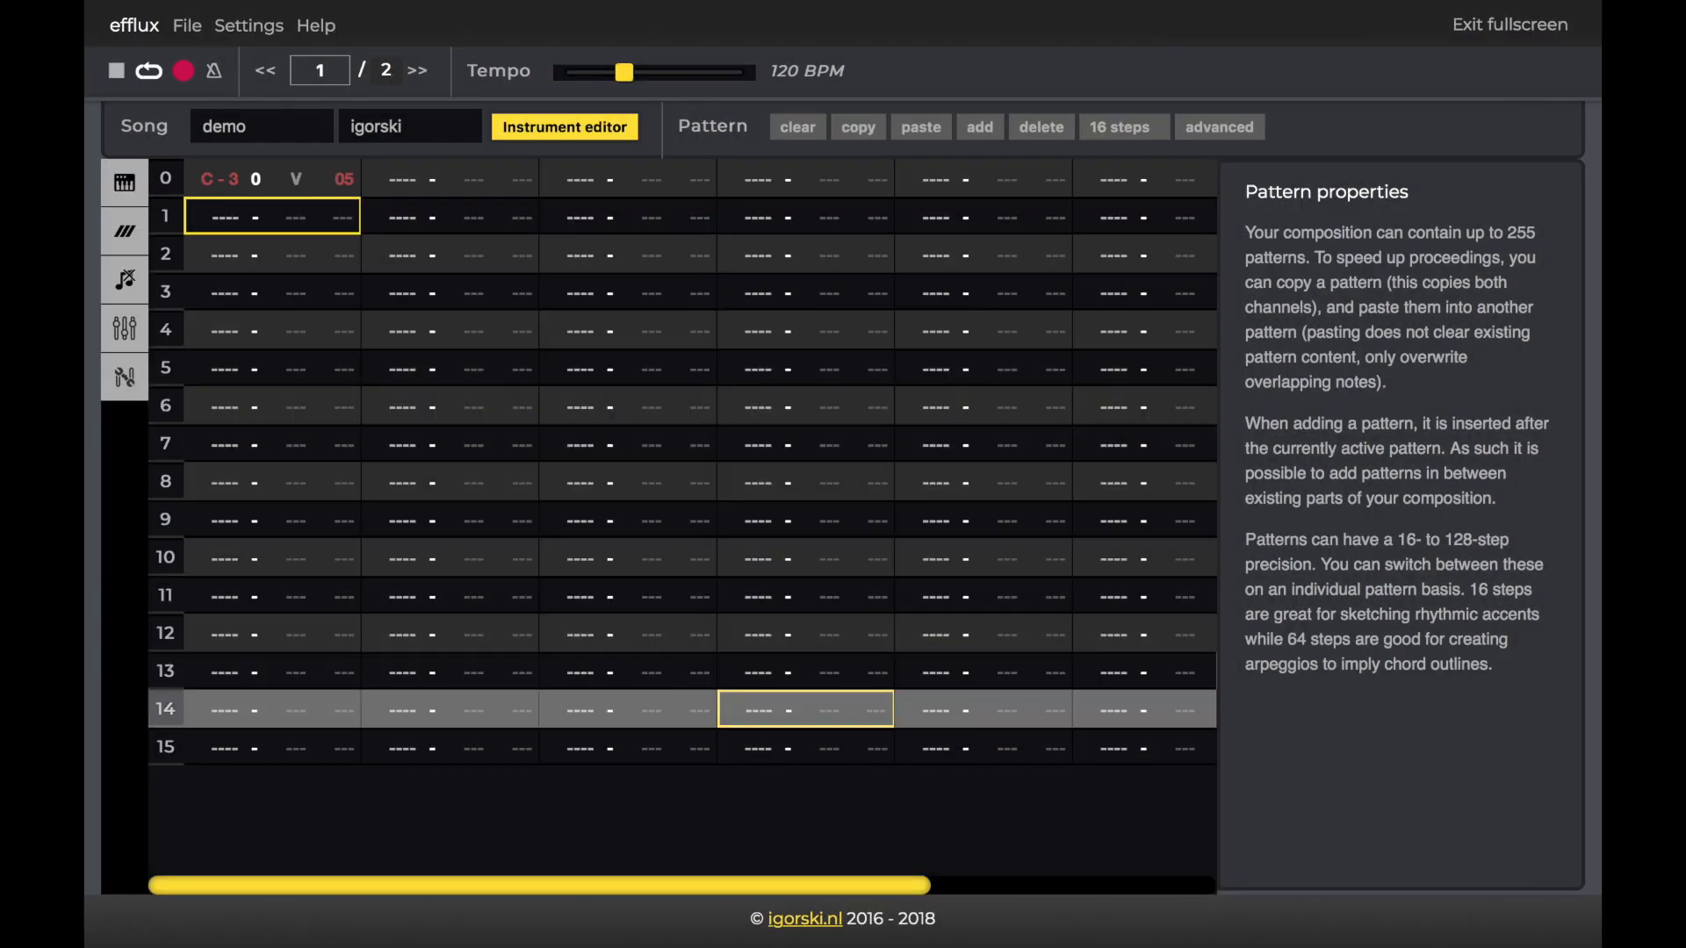
key("space")
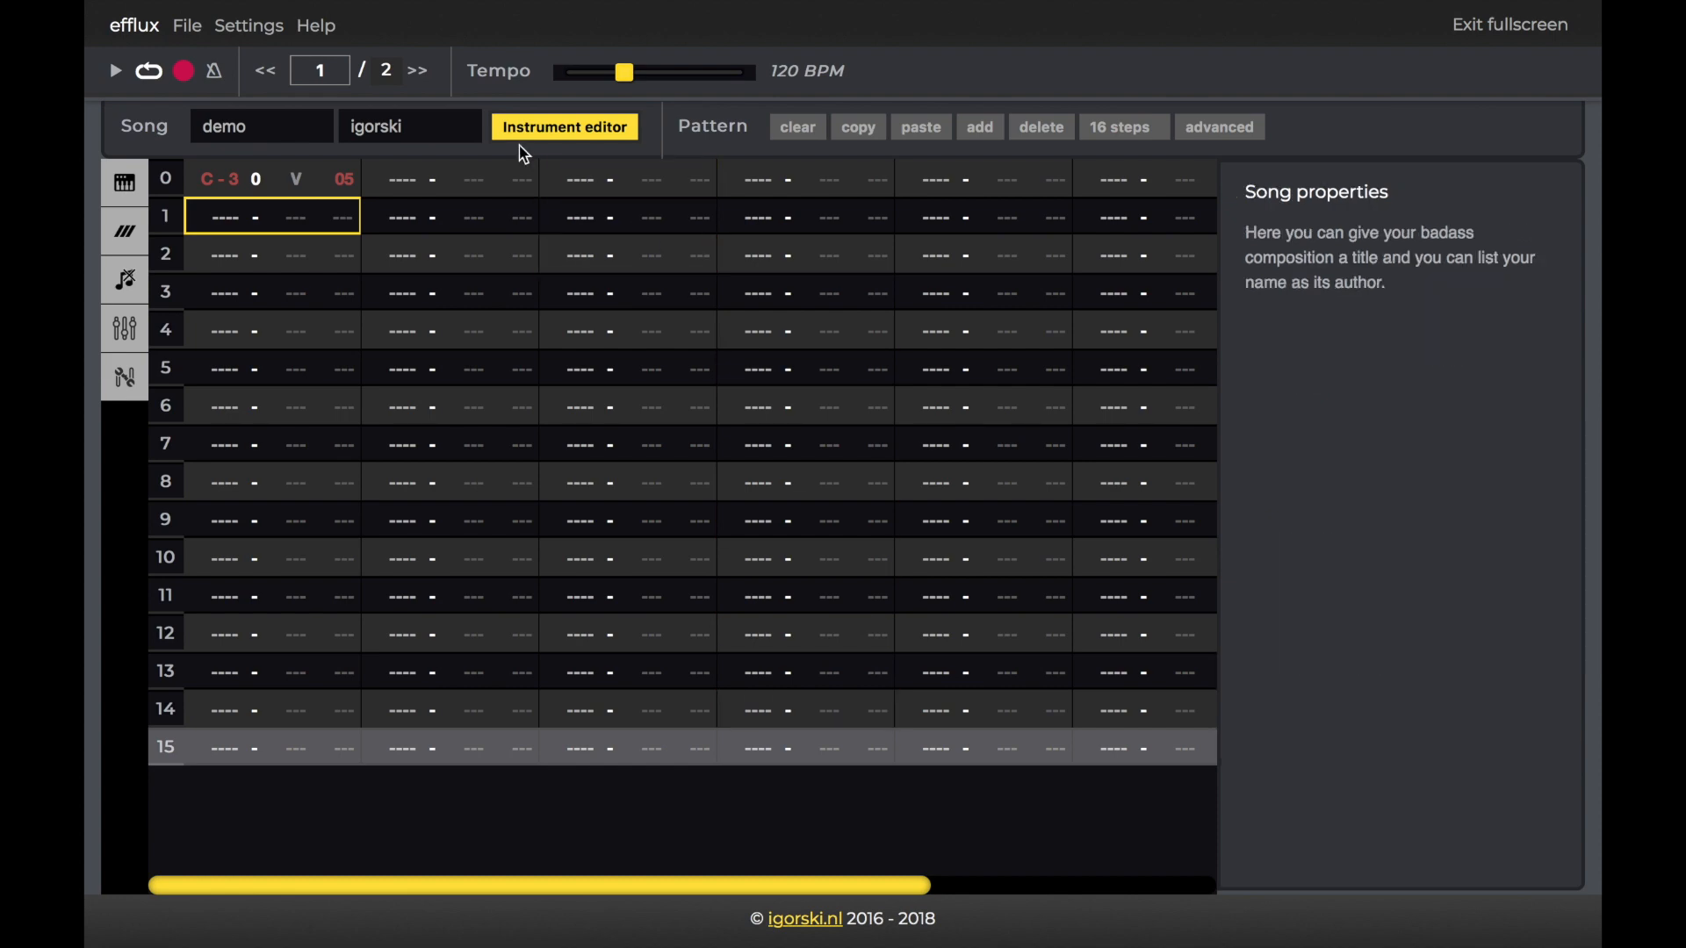
Add volume changes of 50 in row 1 and 05 in row 2 of the first channel.
left_click(136, 332)
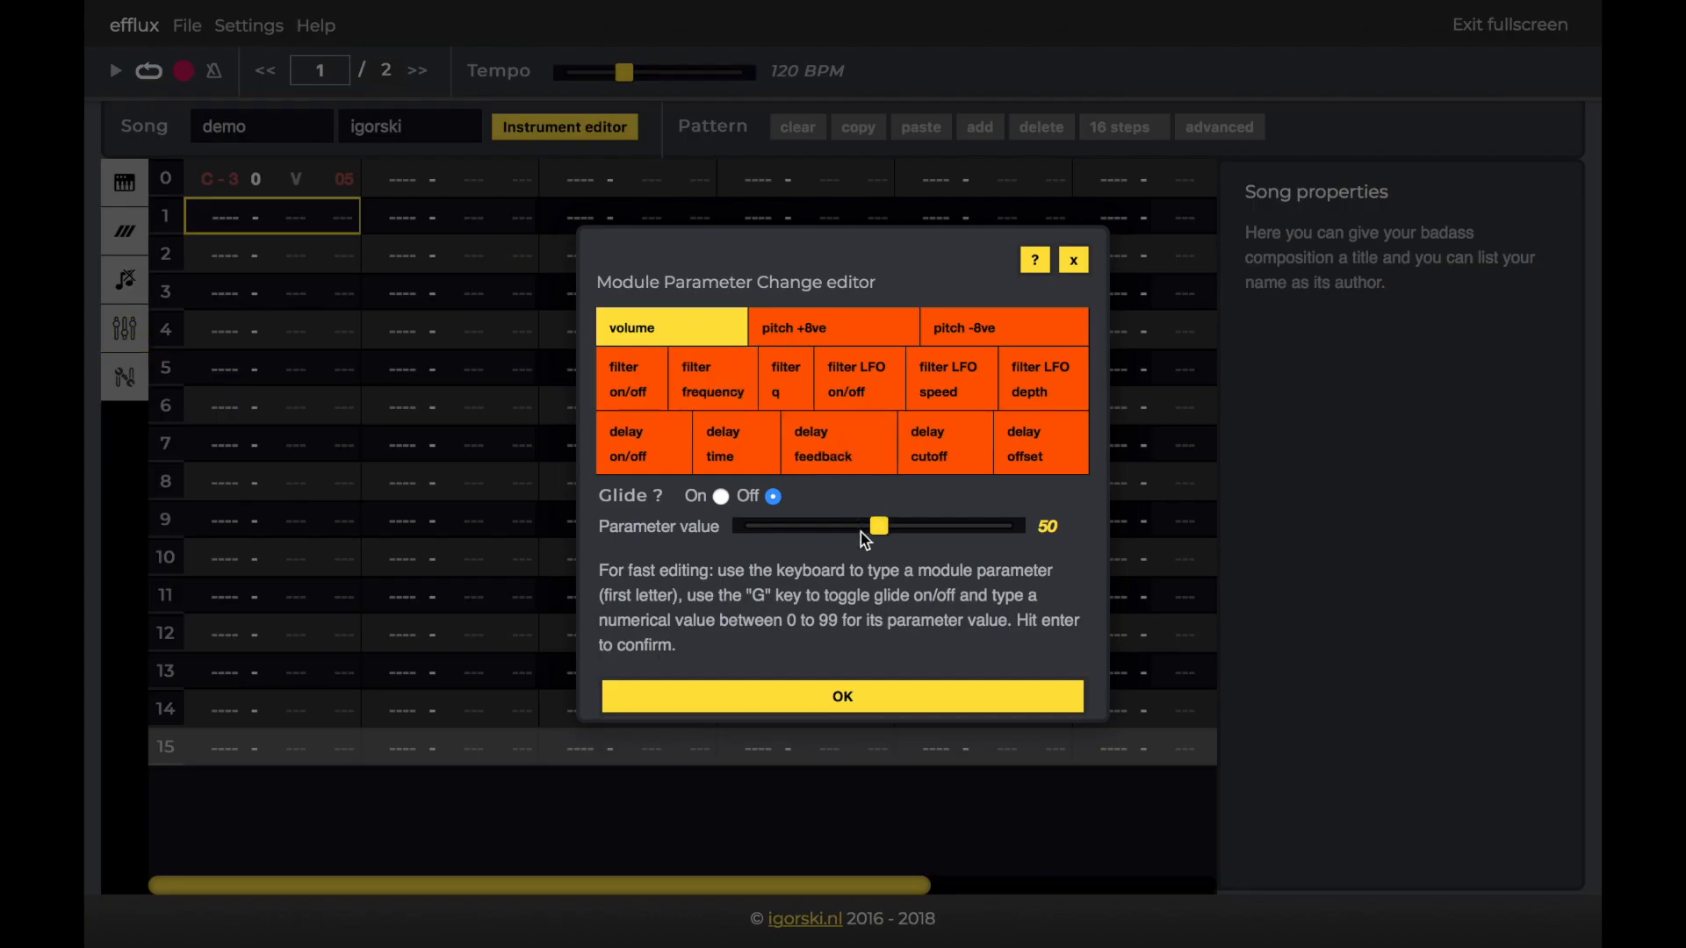
key("Return")
key("ctrl+m")
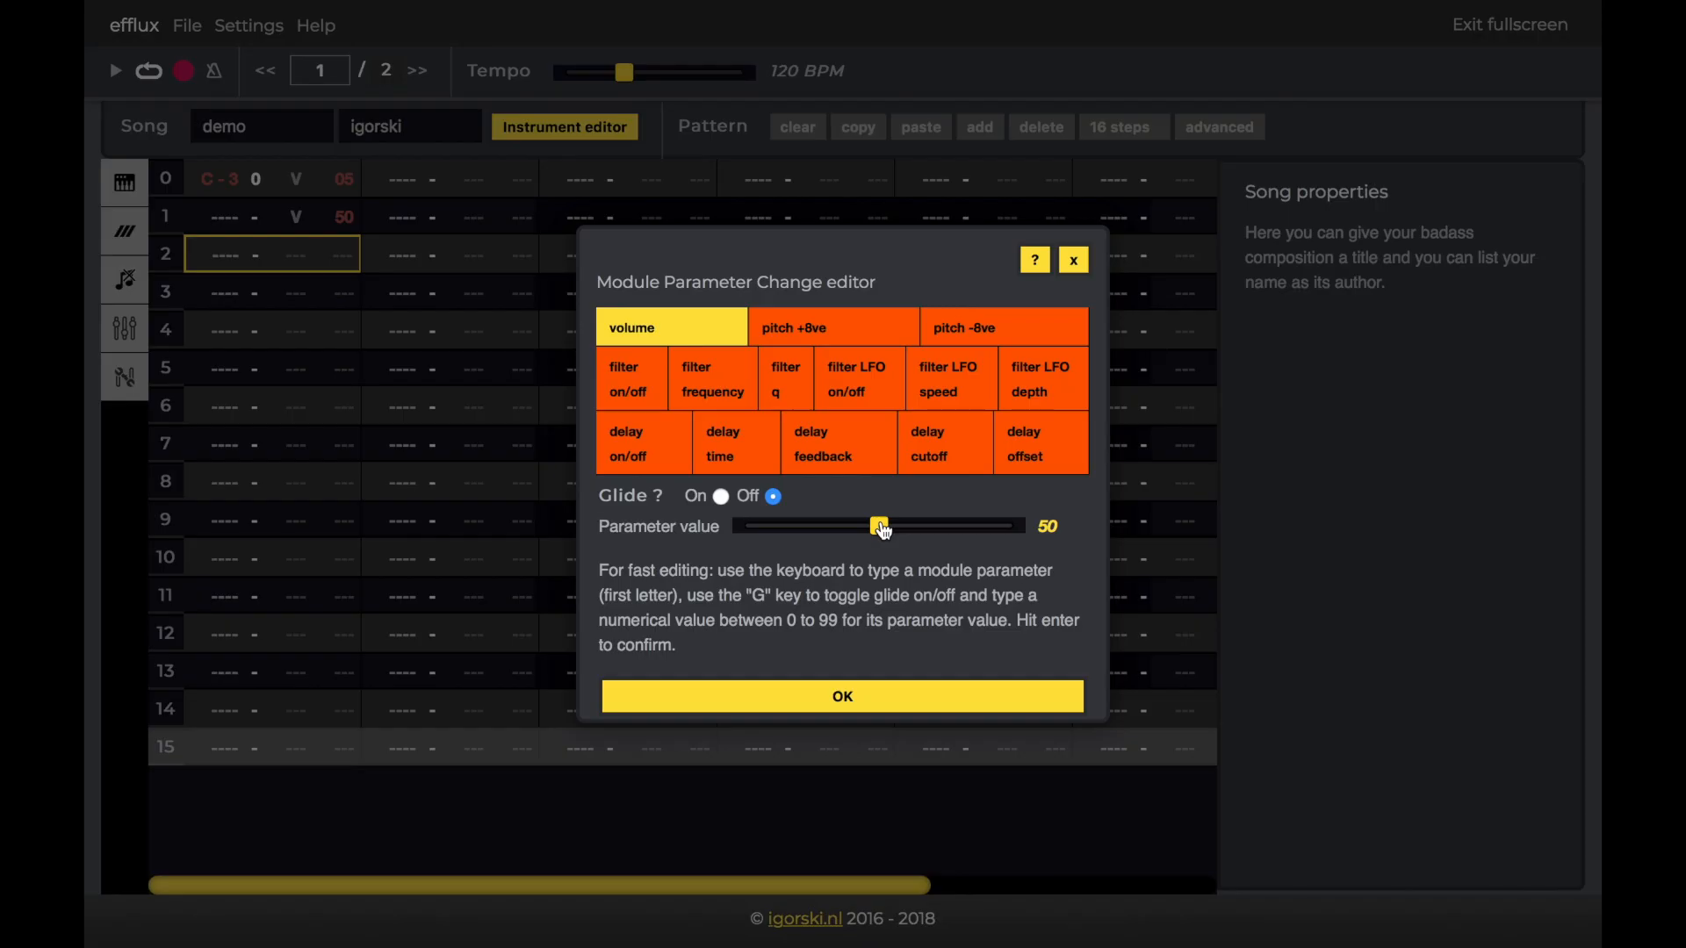
key("5")
key("Return")
Copy the volume changes of rows 1 and 2, paste them repeatedly into rows 3 to 8, and play the pattern.
key("Up")
key("Up")
key("shift+Down")
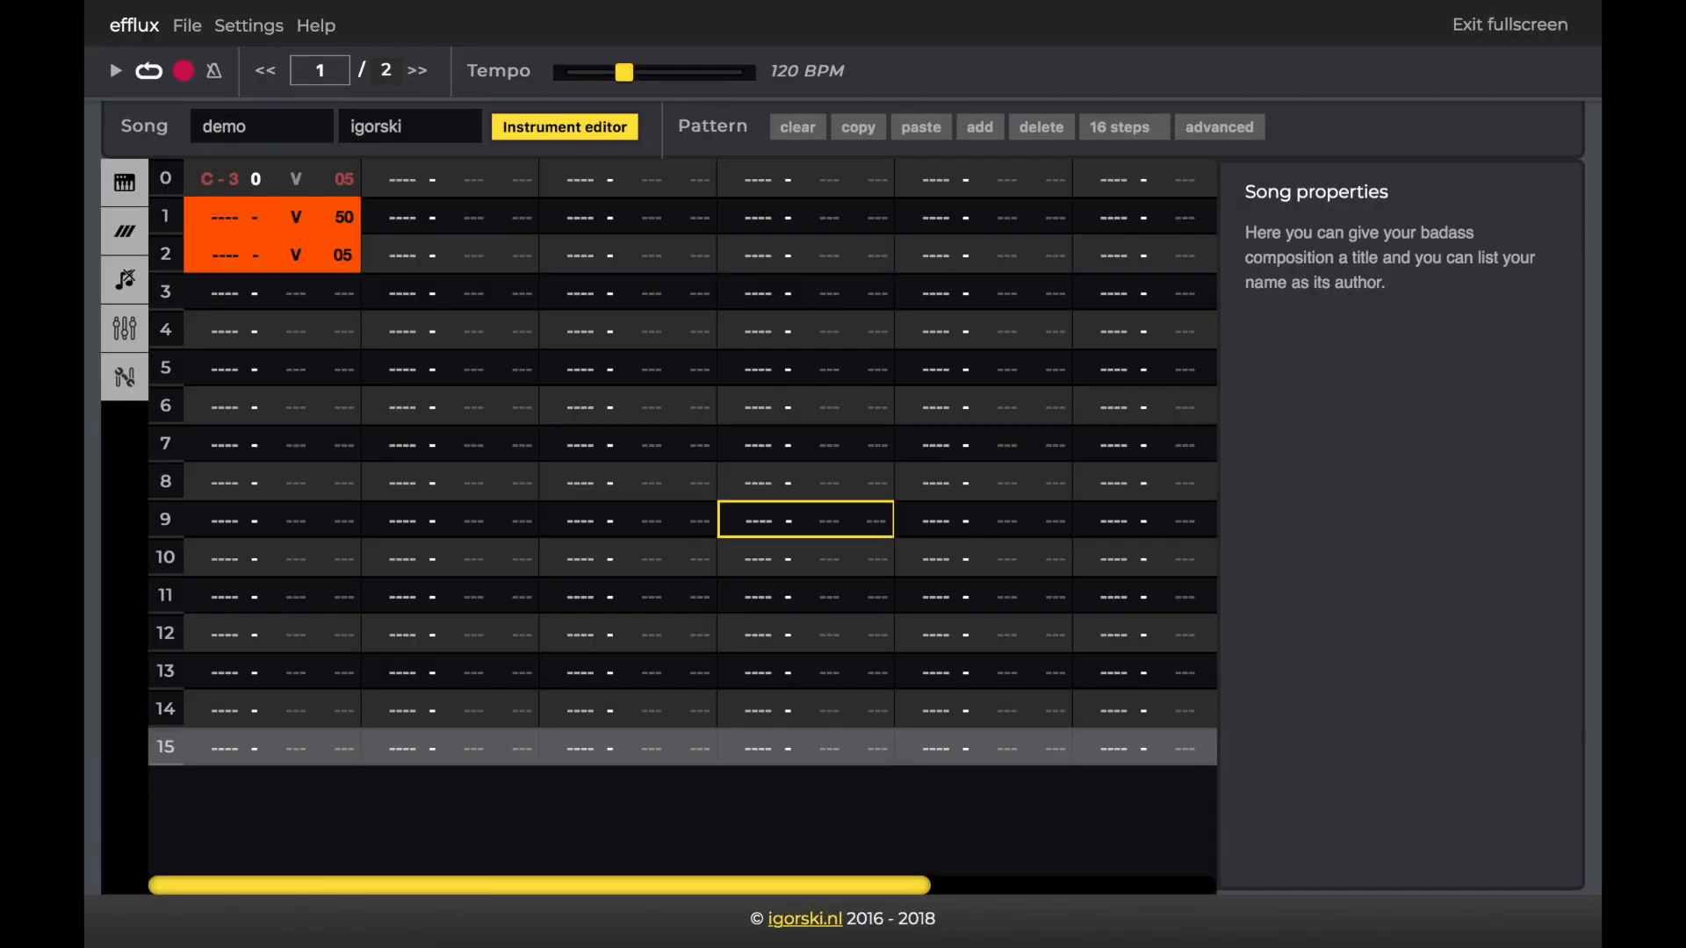
key("ctrl+c")
key("Down")
key("ctrl+v")
key("Down")
key("Down")
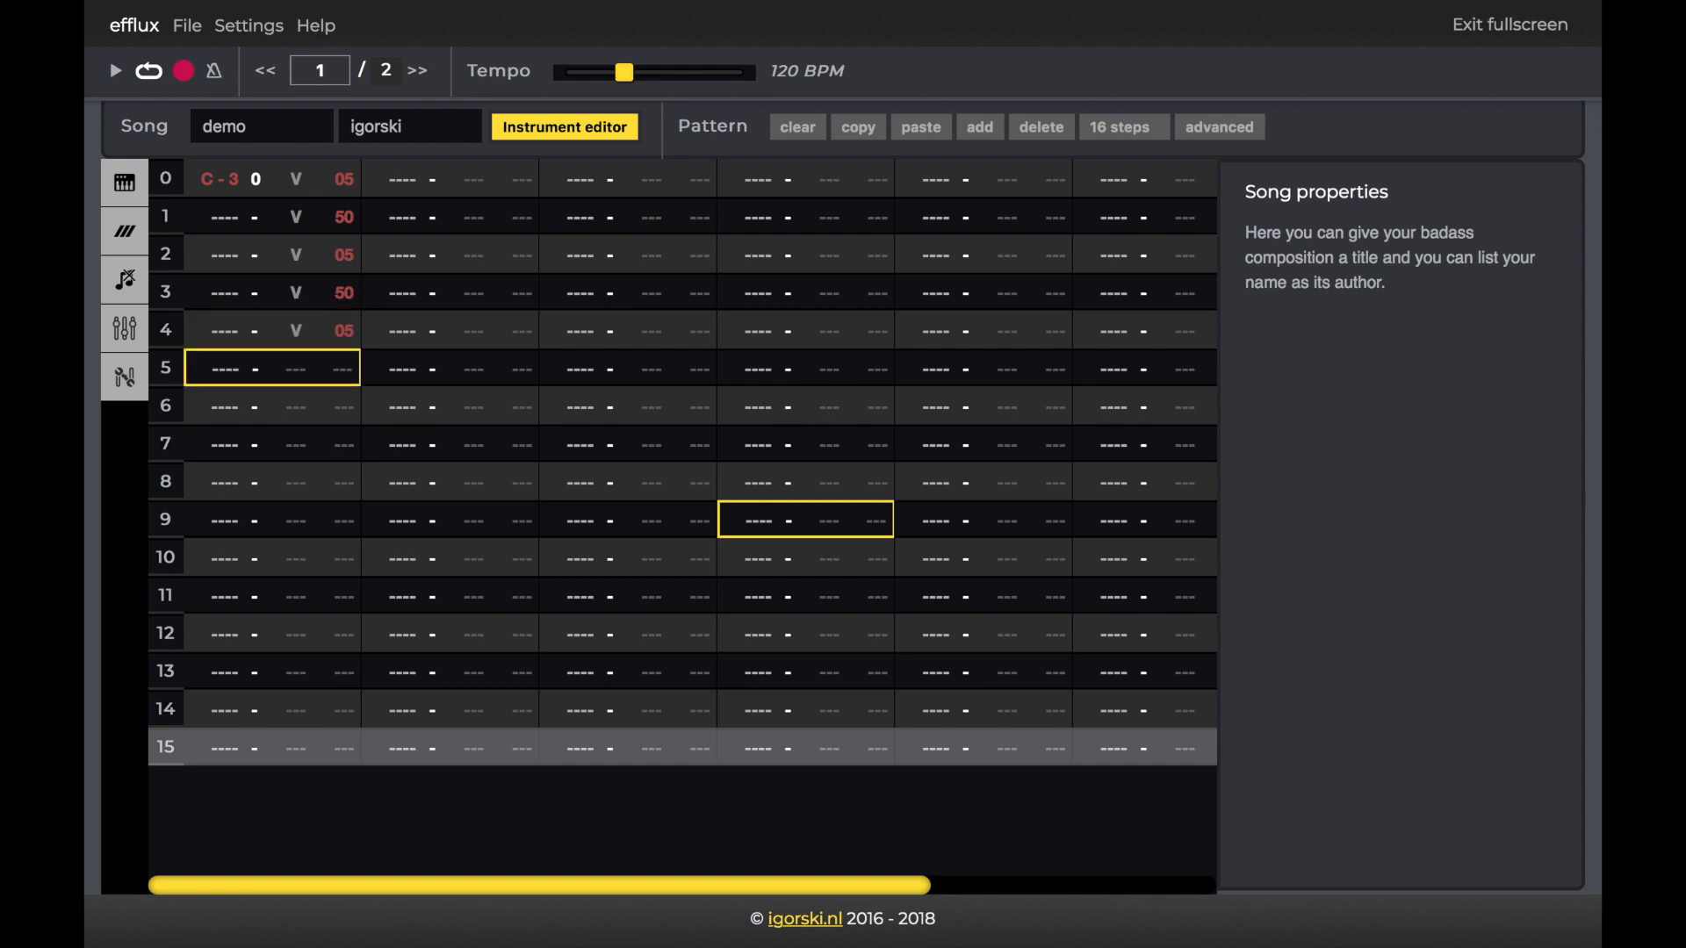
key("ctrl+v")
key("Down")
key("Down")
key("ctrl+v")
key("space")
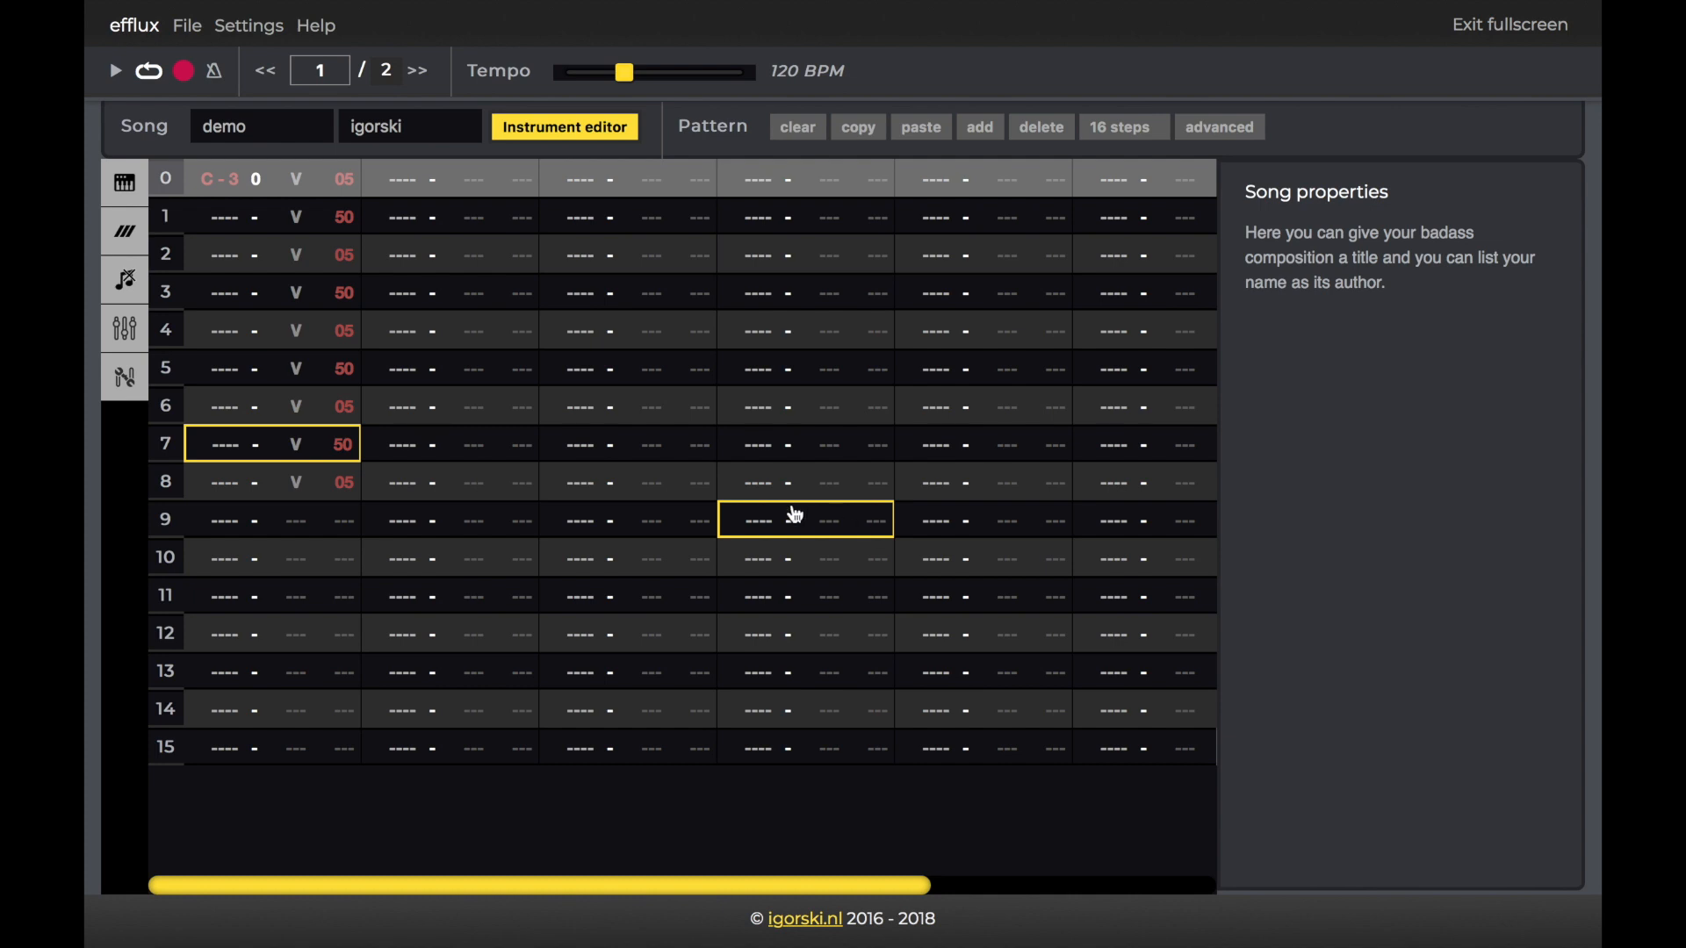
Turn on glide for the volume changes in rows 0, 1 and 2 of the first channel.
left_click(344, 180)
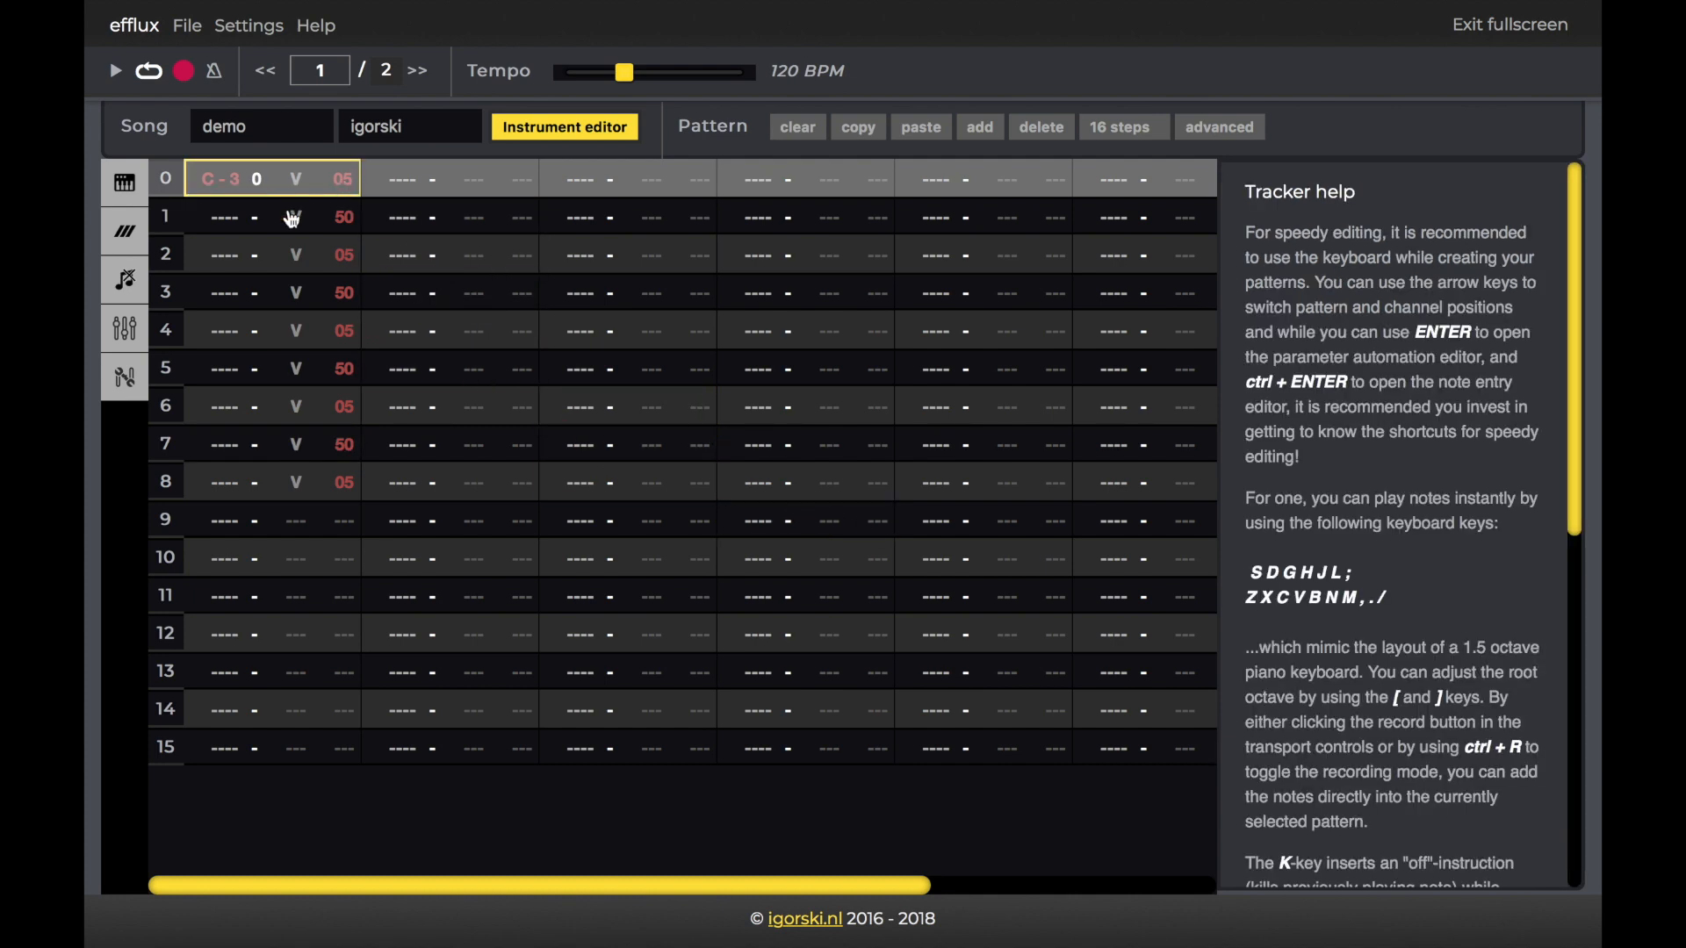
left_click(128, 330)
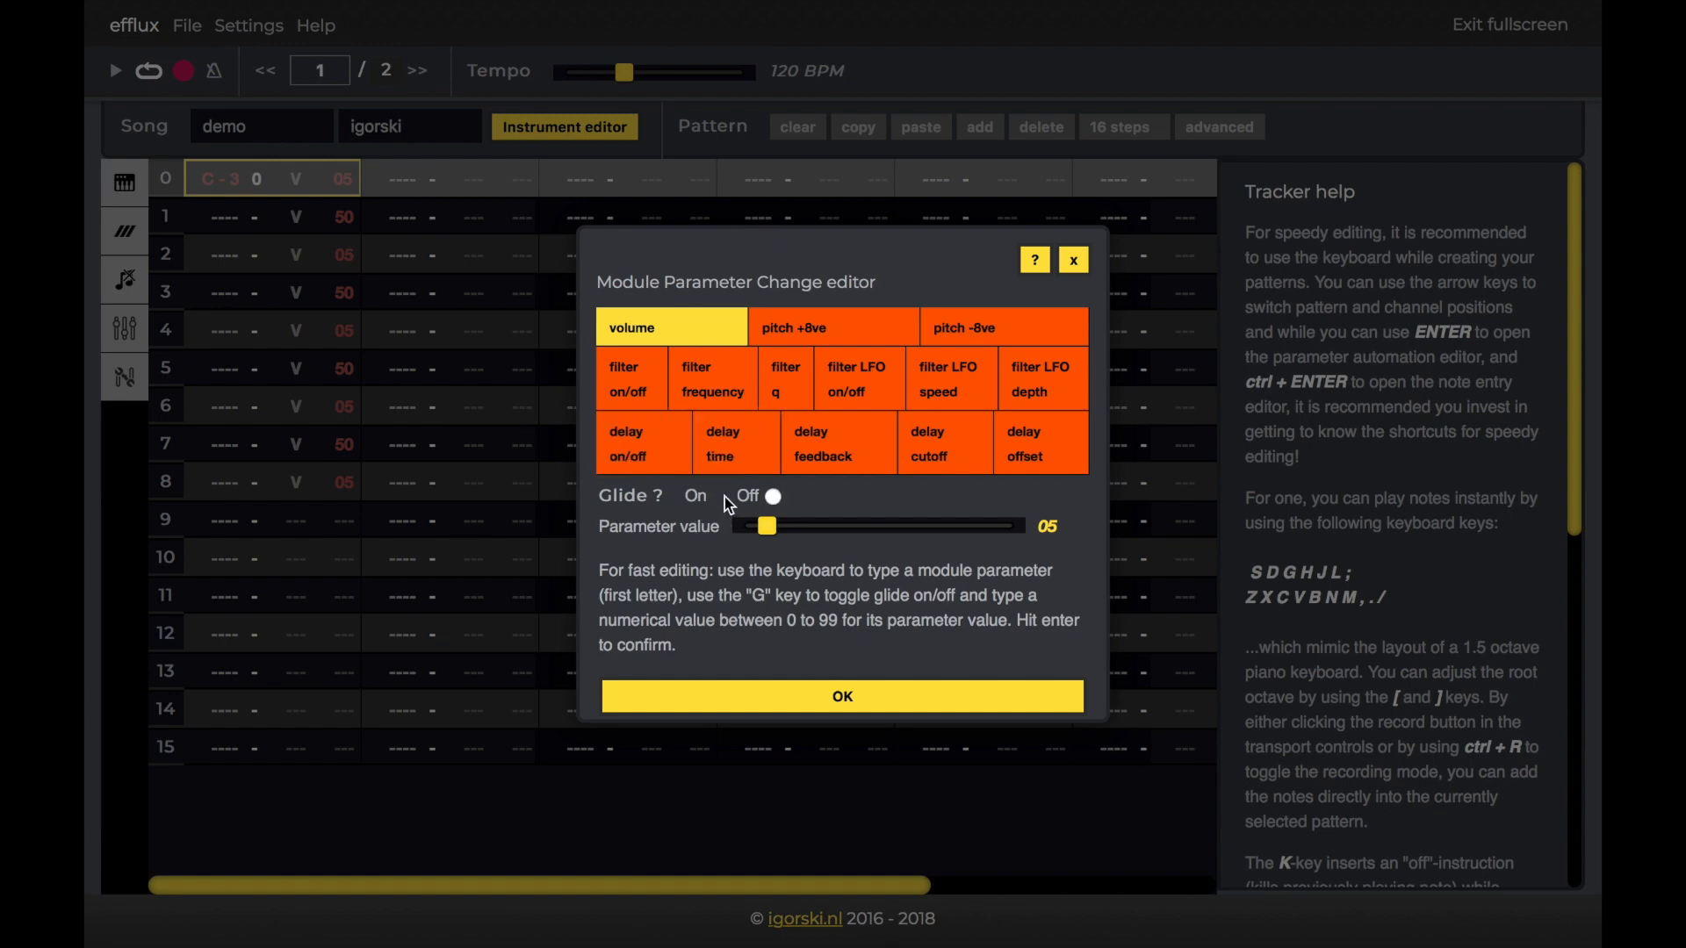
left_click(794, 696)
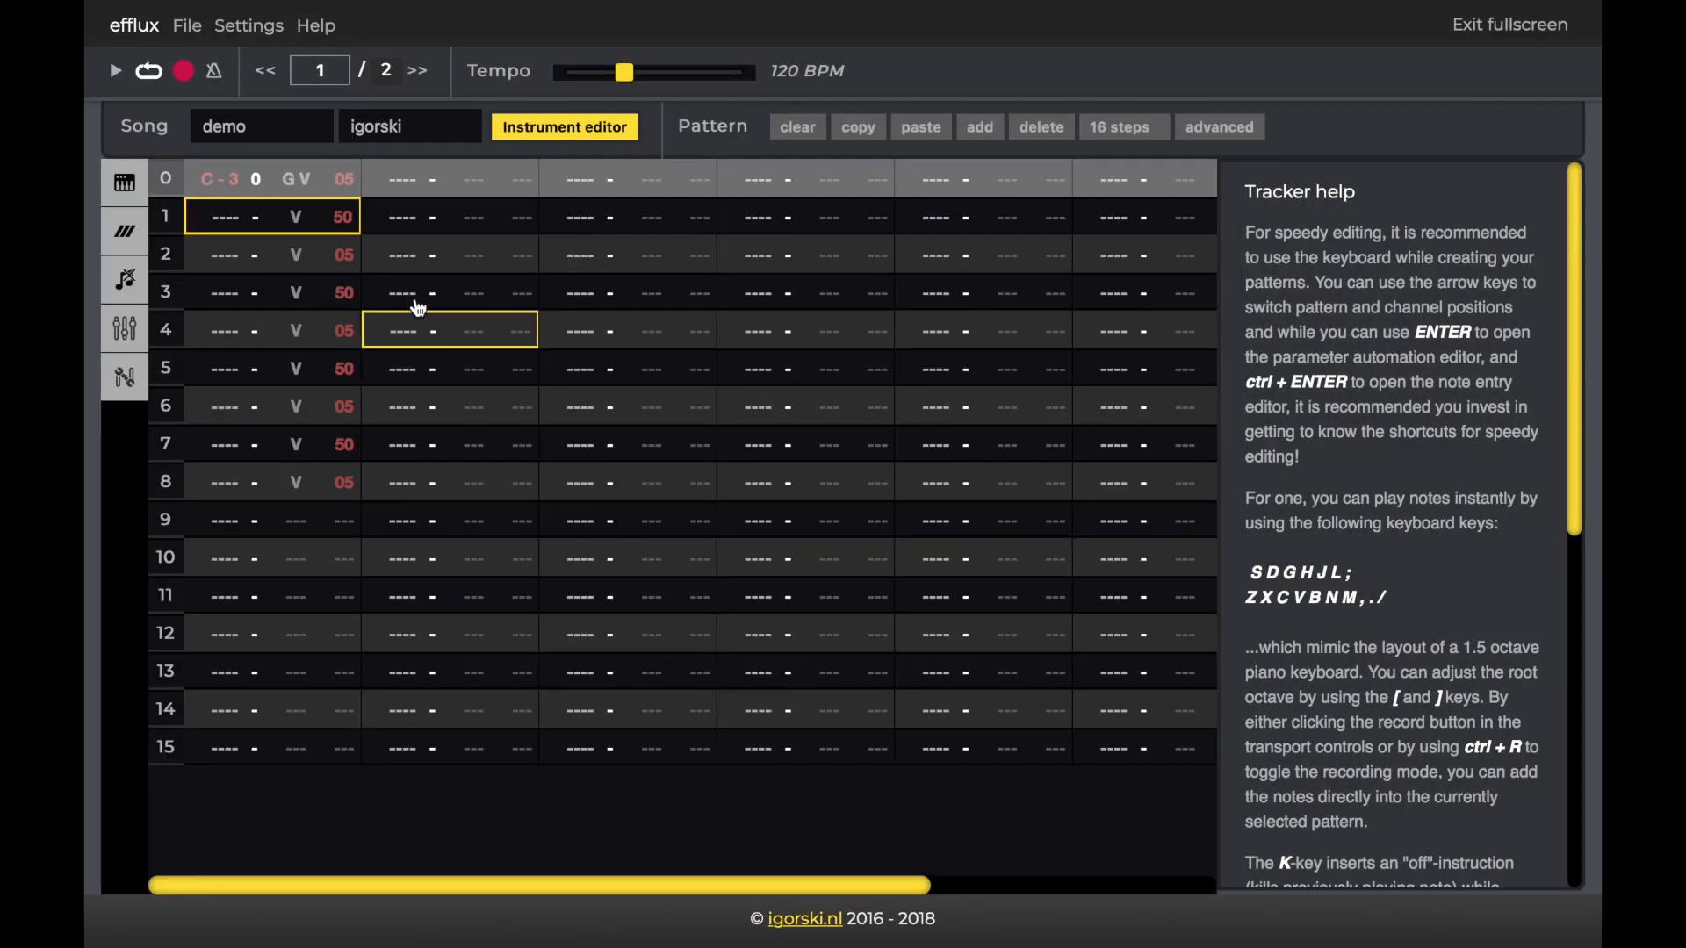
left_click(309, 219)
left_click(130, 332)
key("g")
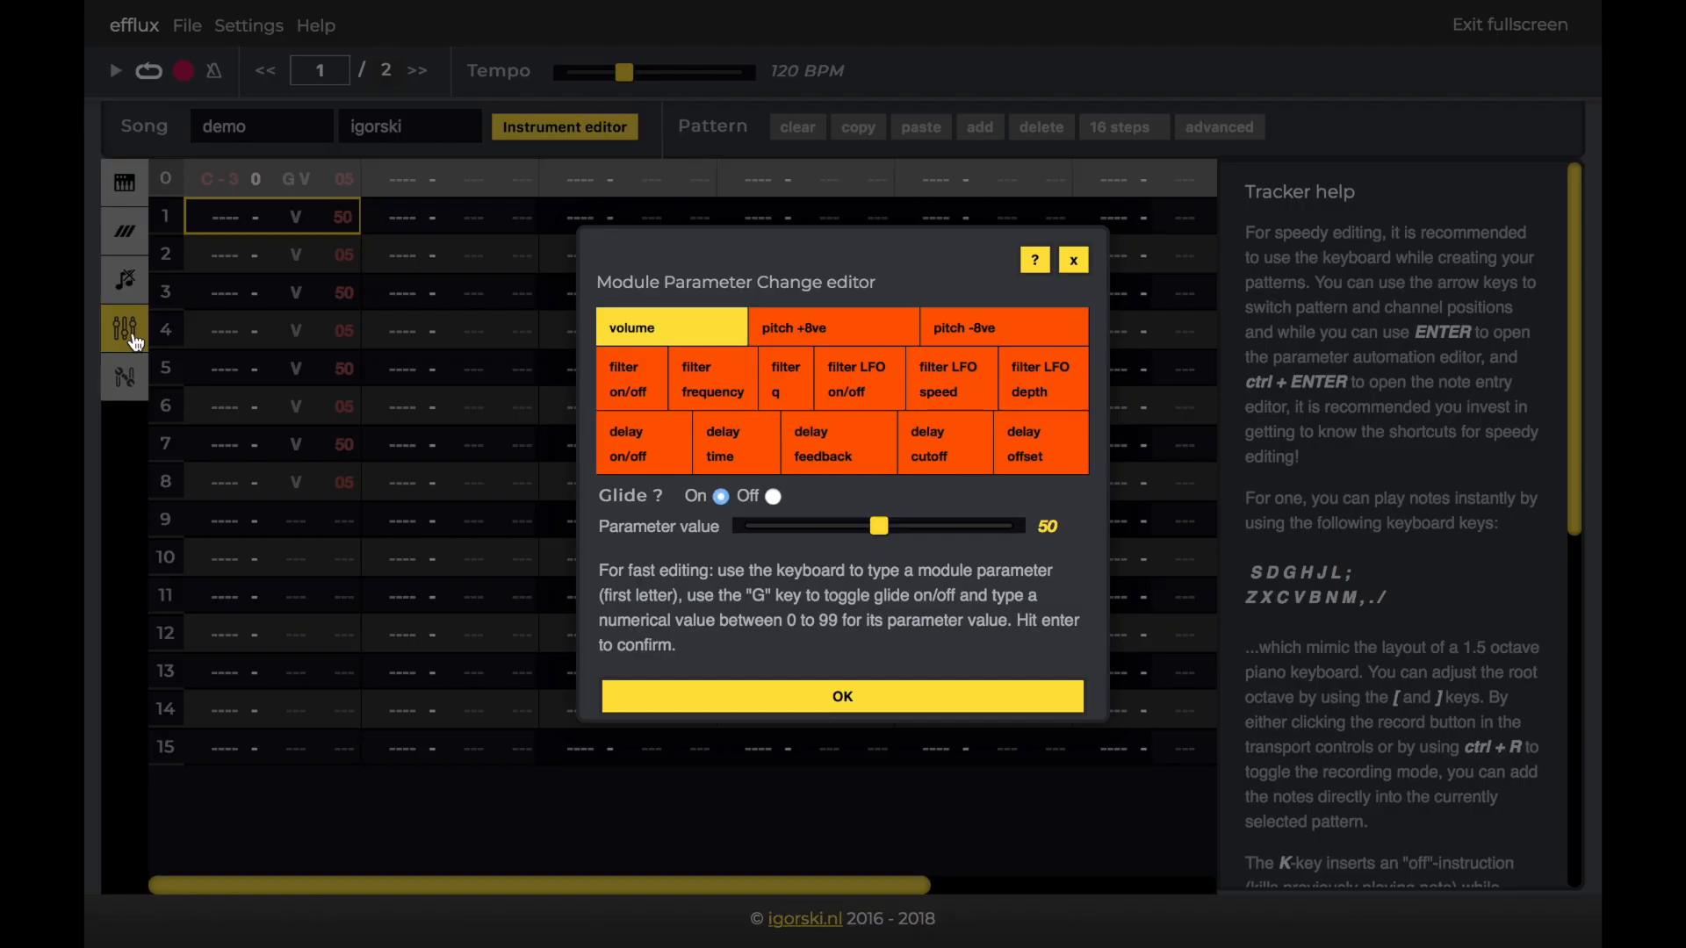
key("Return")
left_click(130, 331)
key("g")
key("Return")
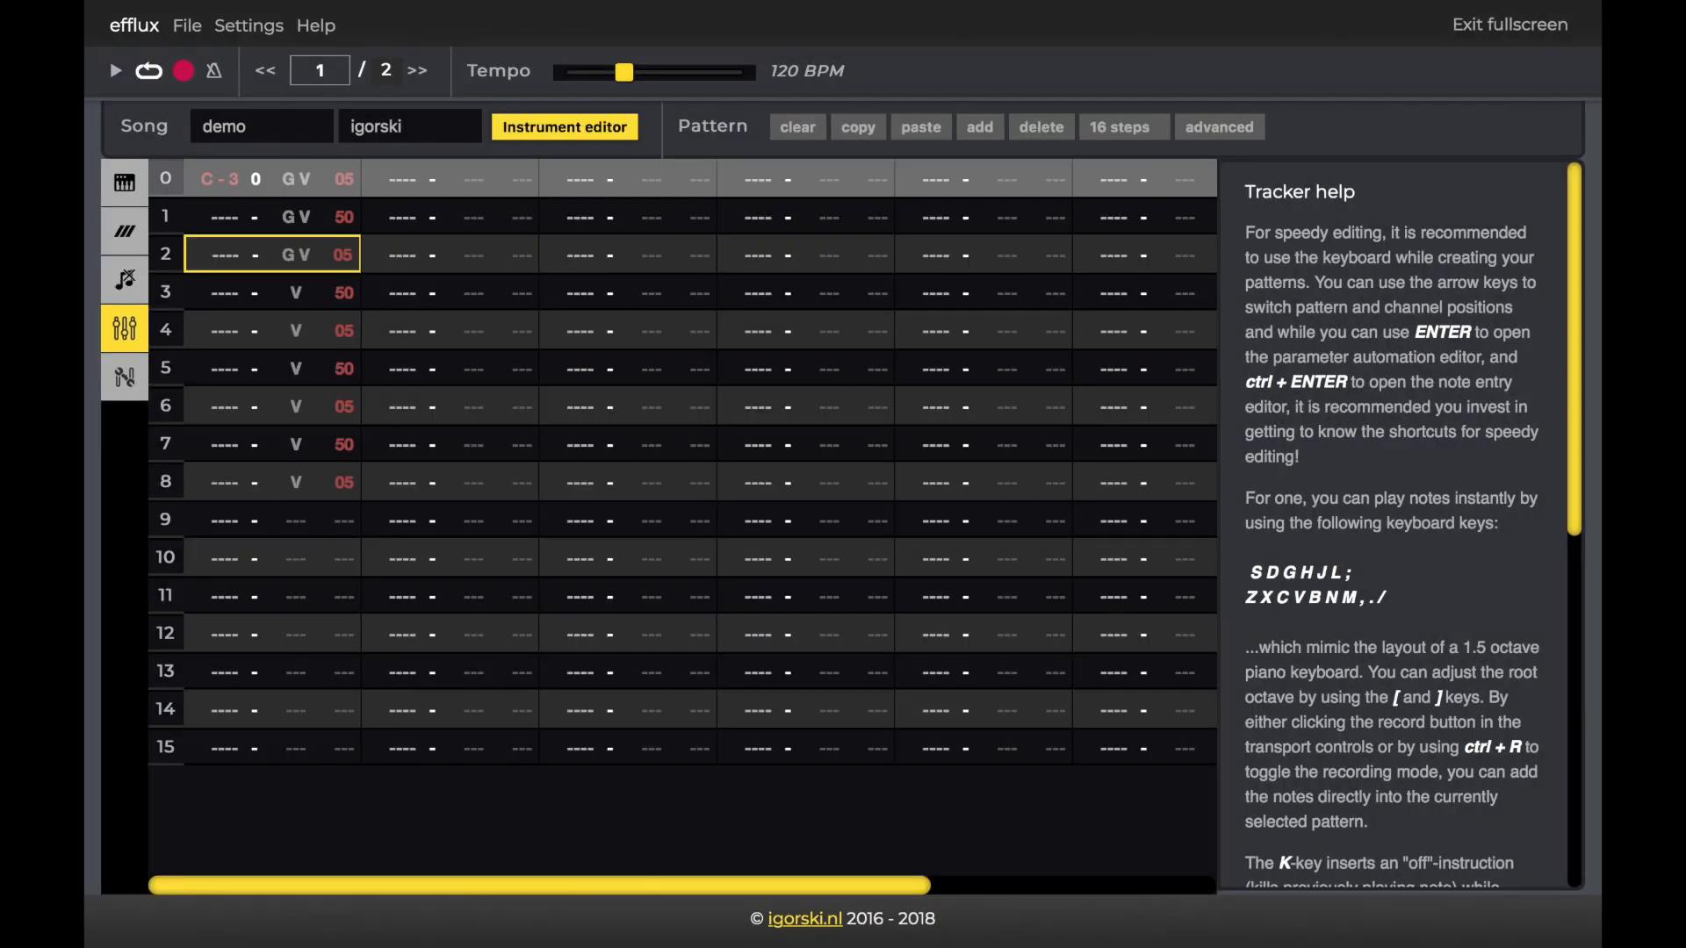
Copy the gliding volume changes of rows 1 and 2, paste them over rows 3 to 8, and play the pattern.
key("shift+Up")
key("ctrl+c")
key("Down")
key("ctrl+v")
key("Down")
key("Down")
key("ctrl+v")
key("Down")
key("Down")
key("ctrl+v")
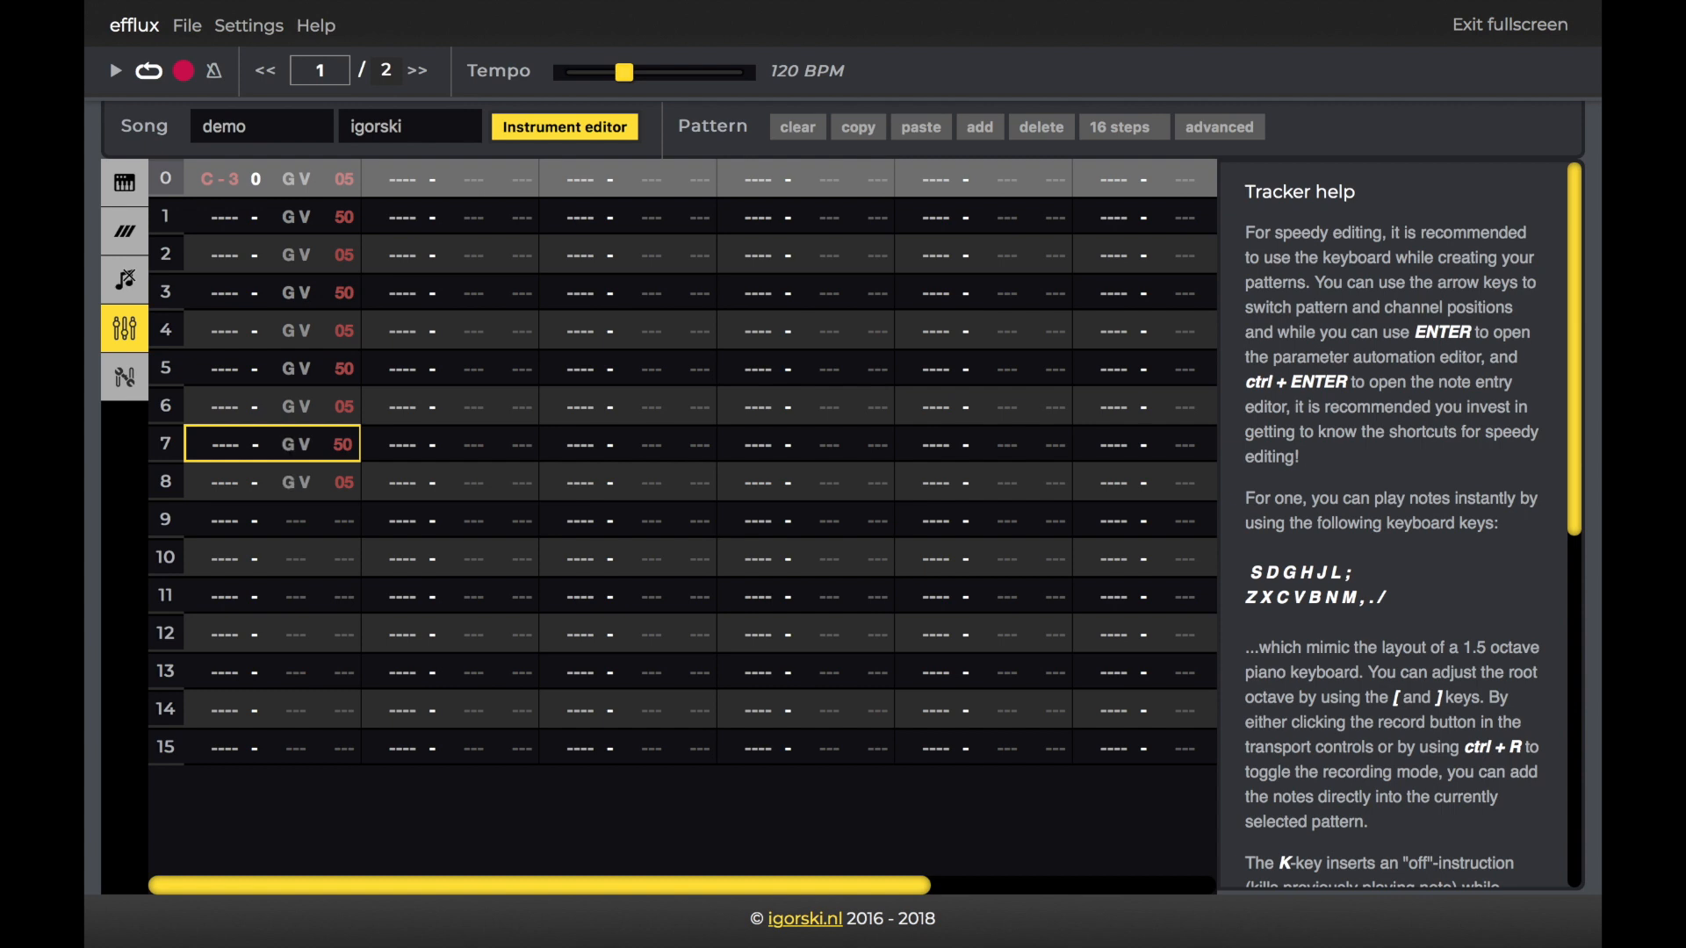
key("space")
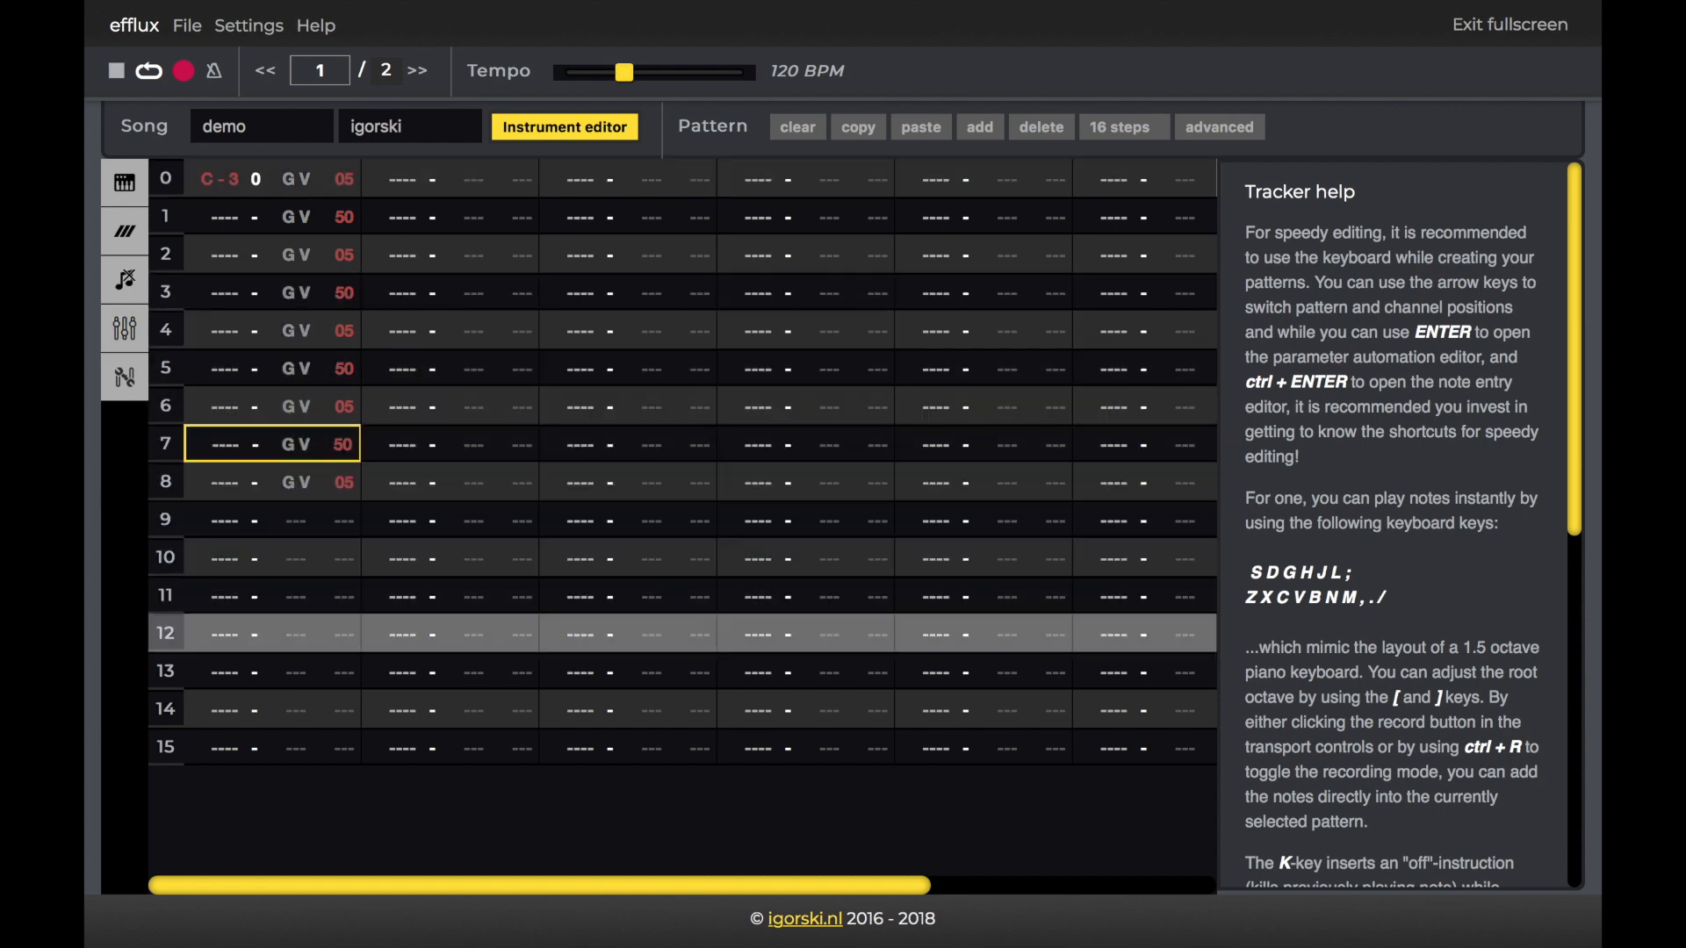
key("space")
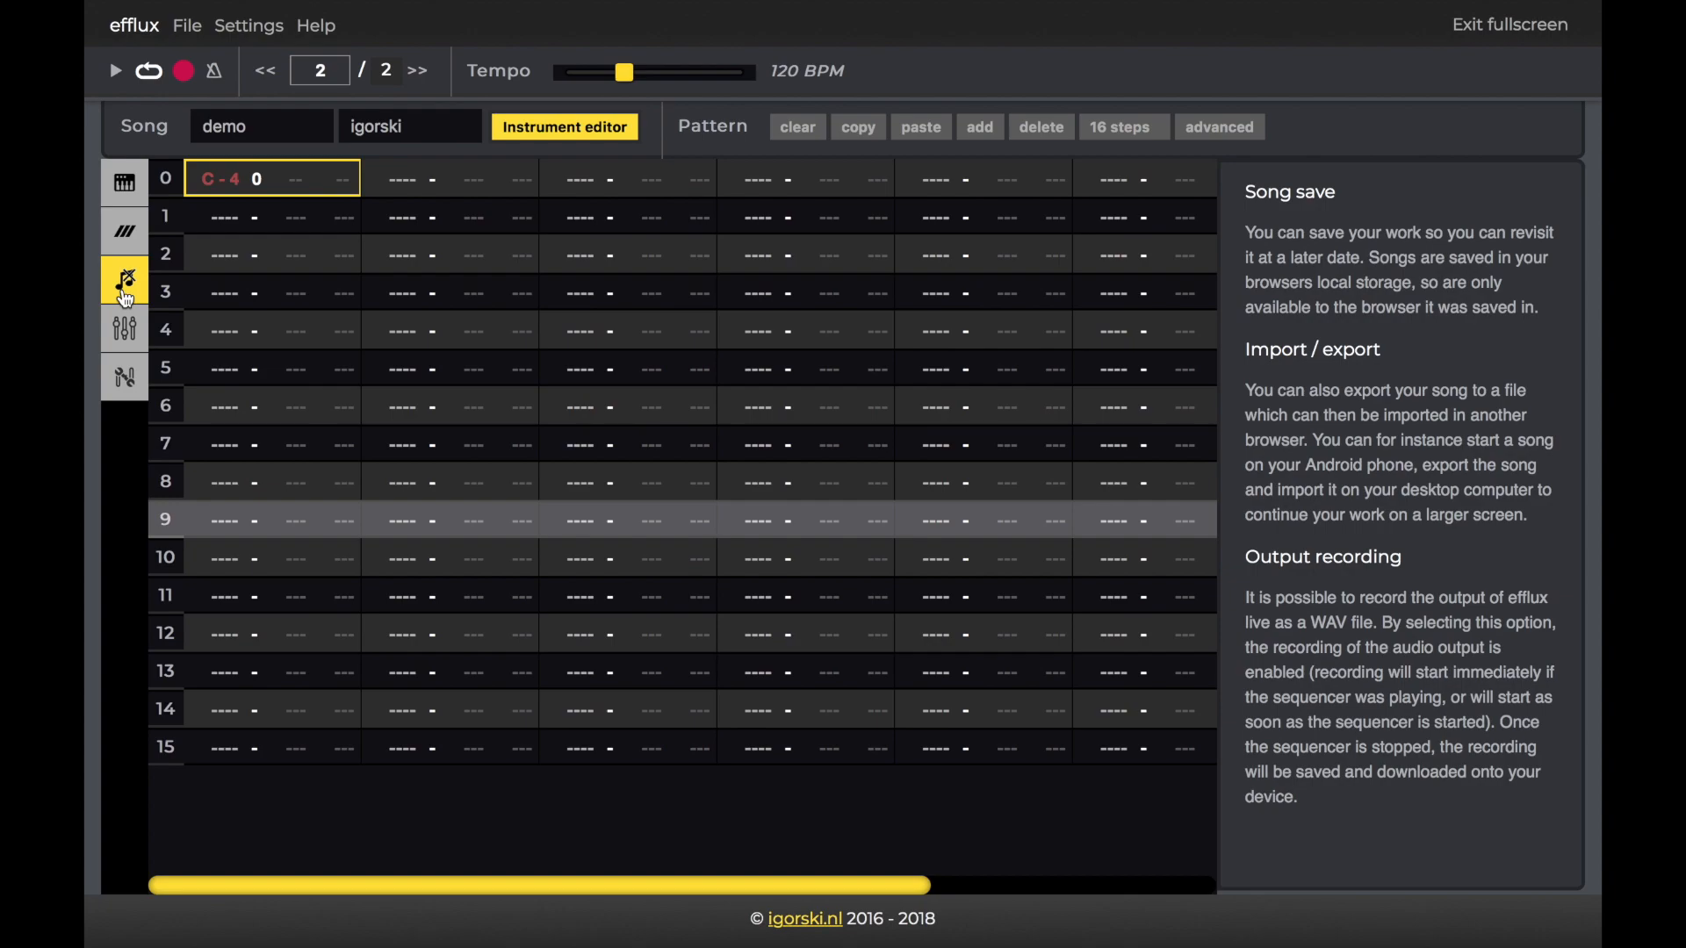
Add a pitch +8ve change with value 00 to the C-4 note in row 0 of pattern 2.
left_click(124, 294)
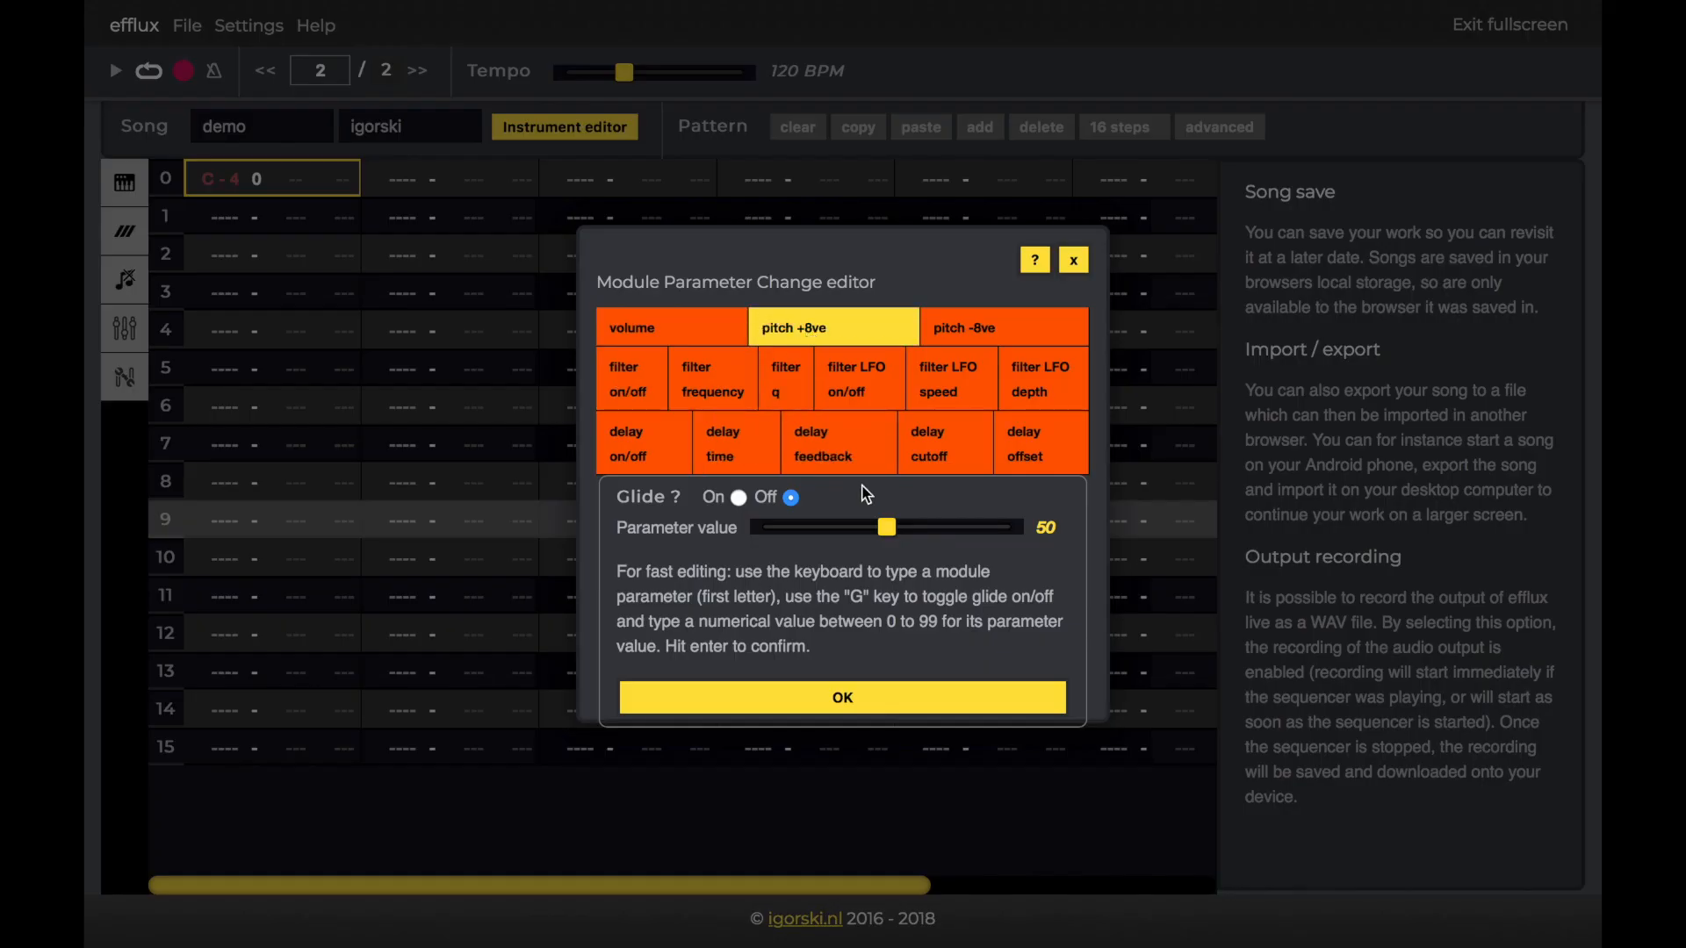
left_click_drag(885, 526, 738, 538)
left_click(795, 694)
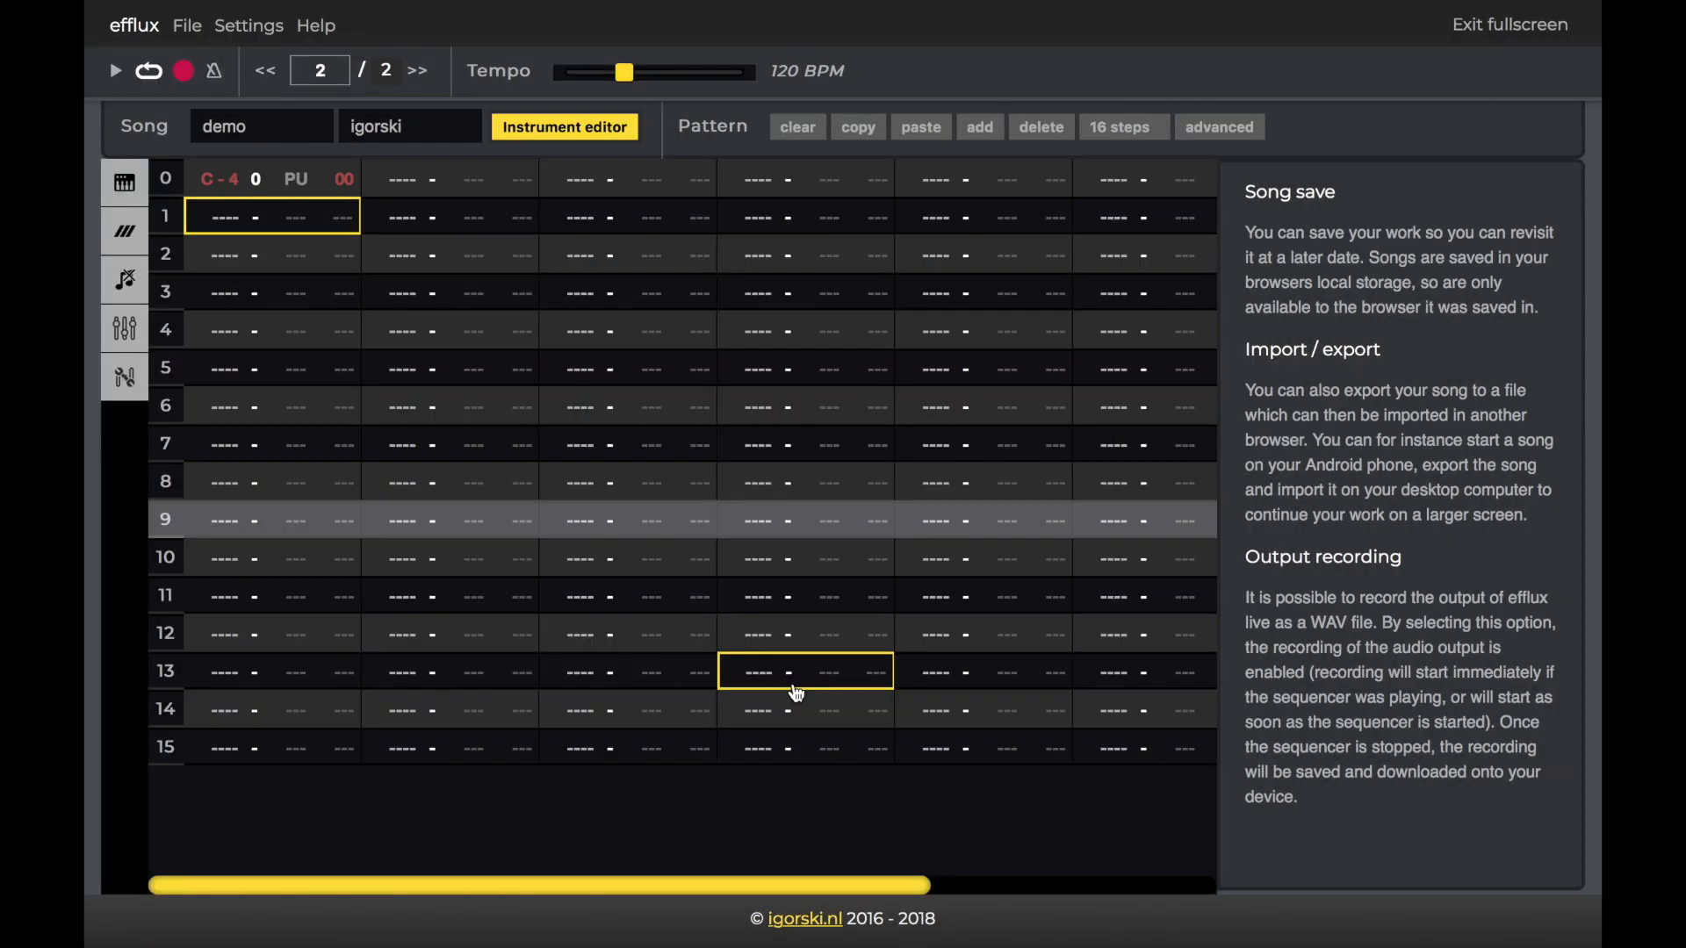
Add a pitch +8ve change with value 99 in row 15 of the first channel.
left_click(347, 754)
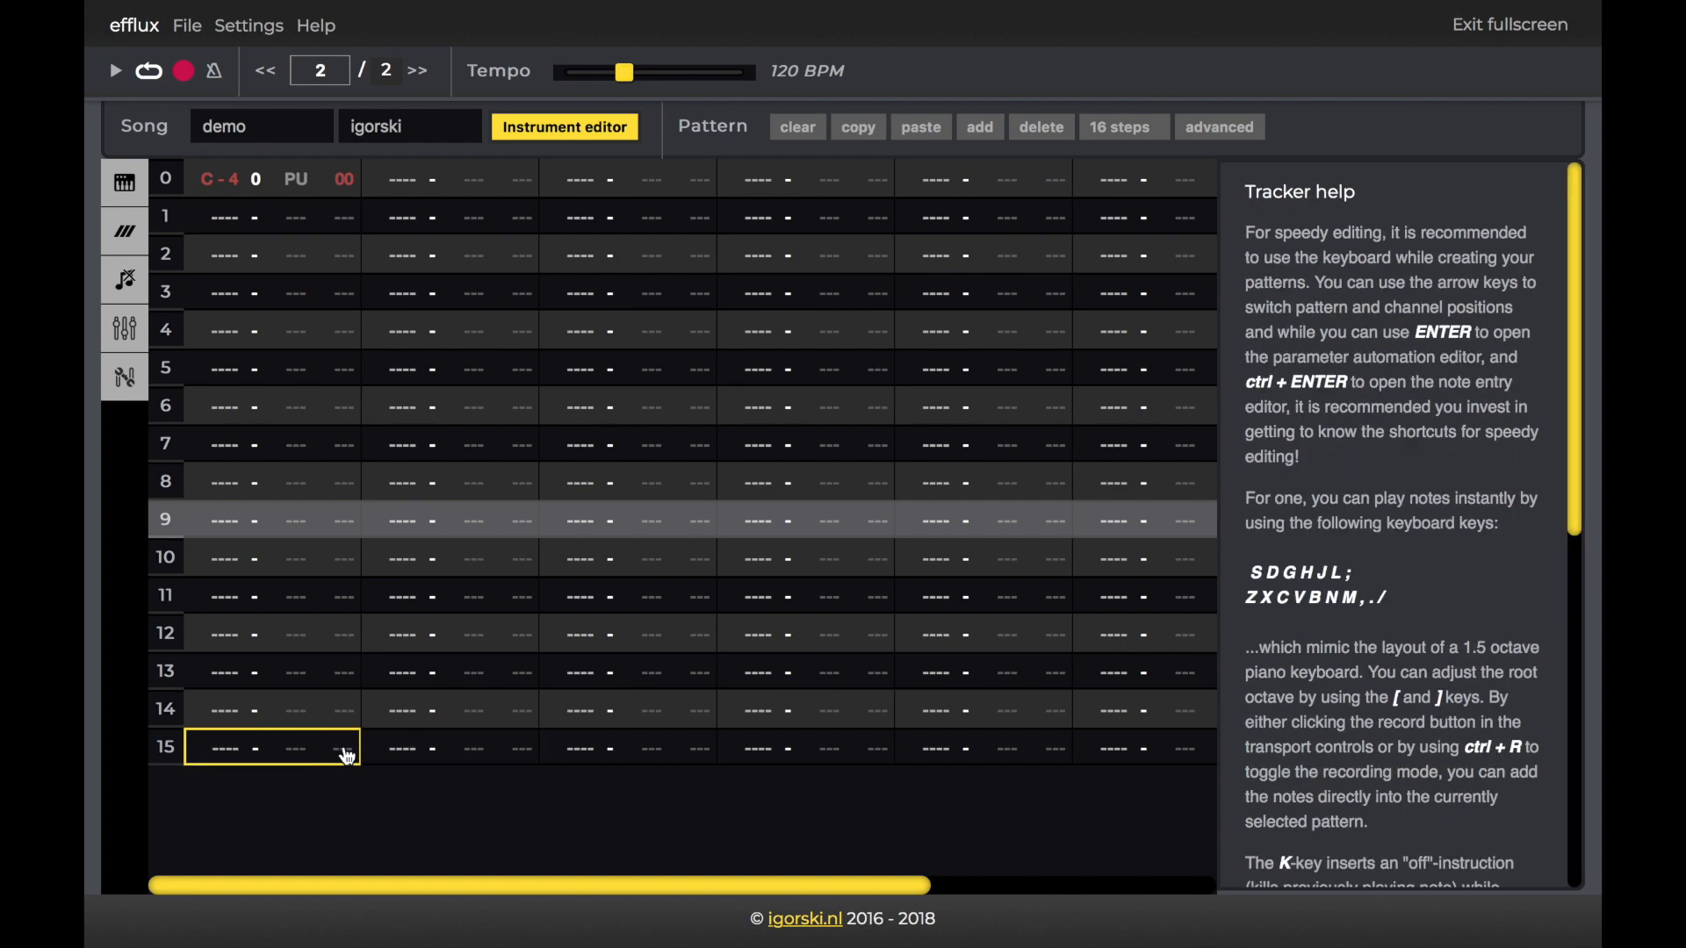
left_click(124, 280)
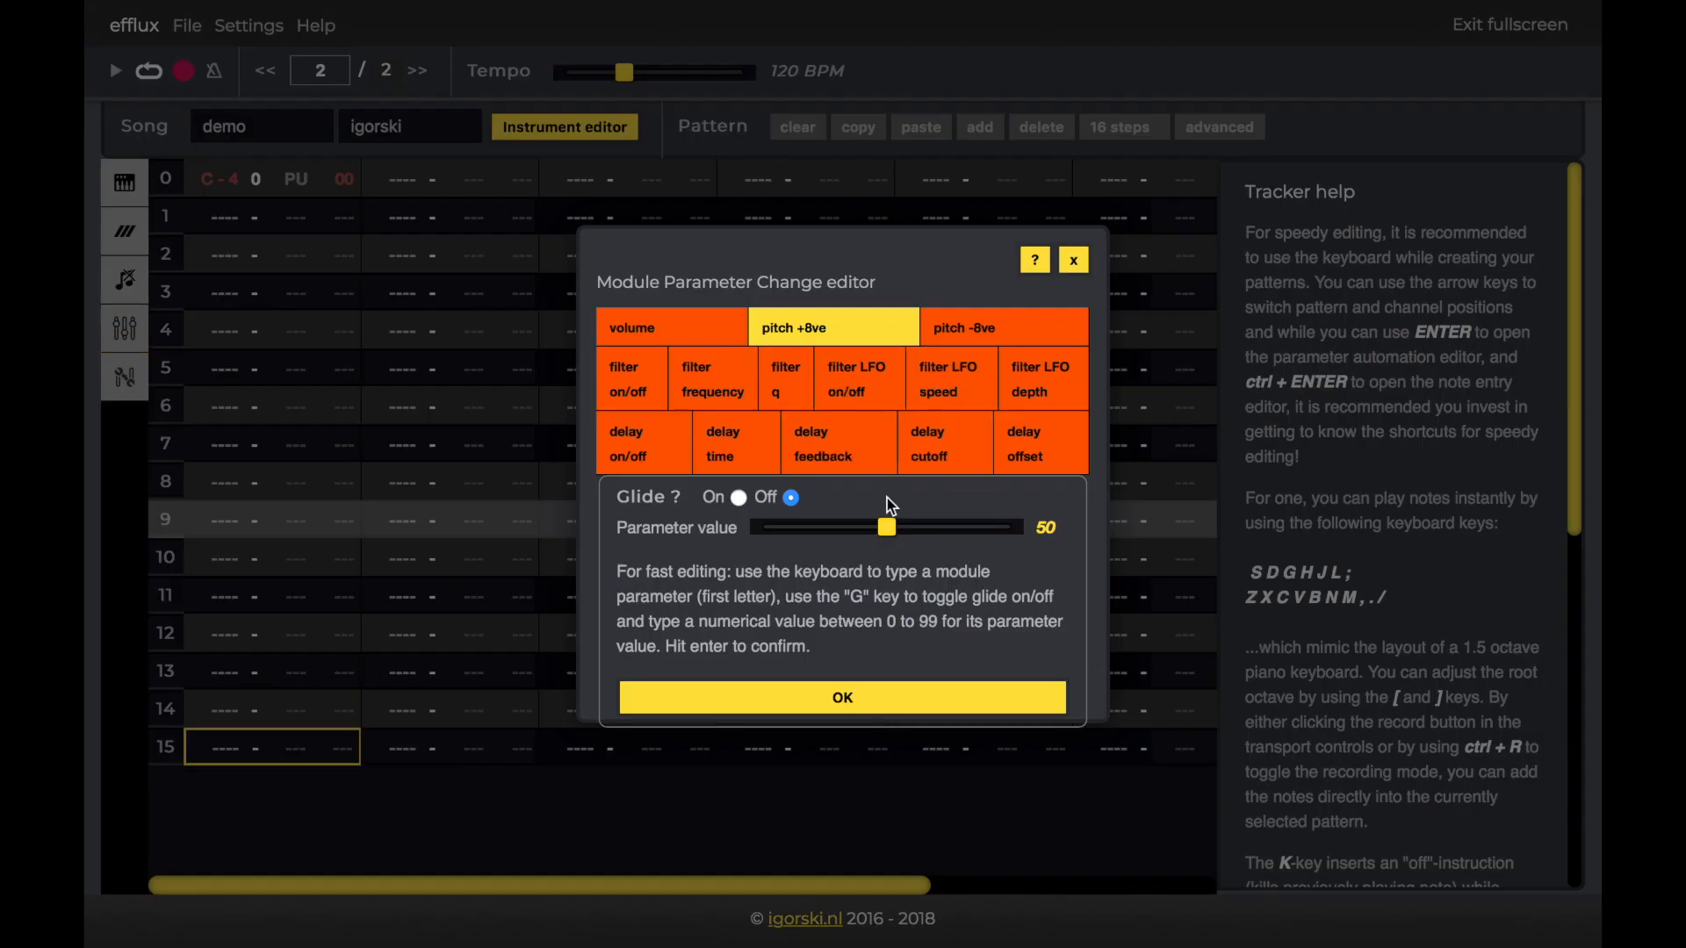
left_click_drag(887, 527, 1025, 537)
left_click(971, 698)
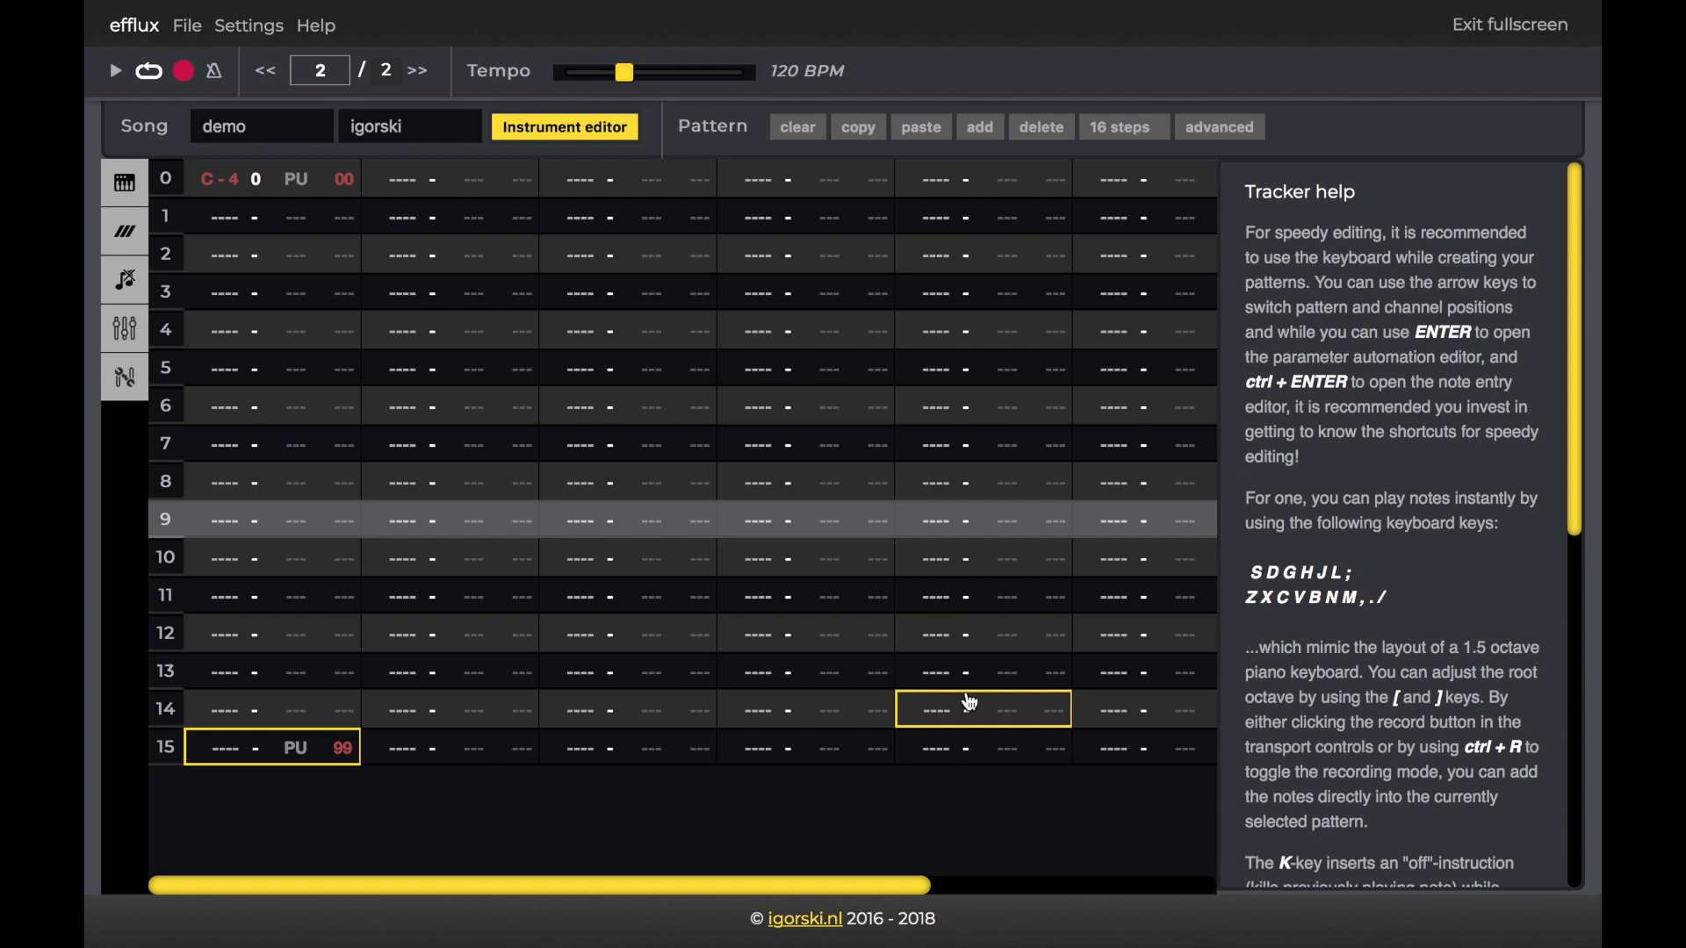
Fill rows 0 to 15 with a glide between the two pitch changes and play the pattern.
left_click(130, 383)
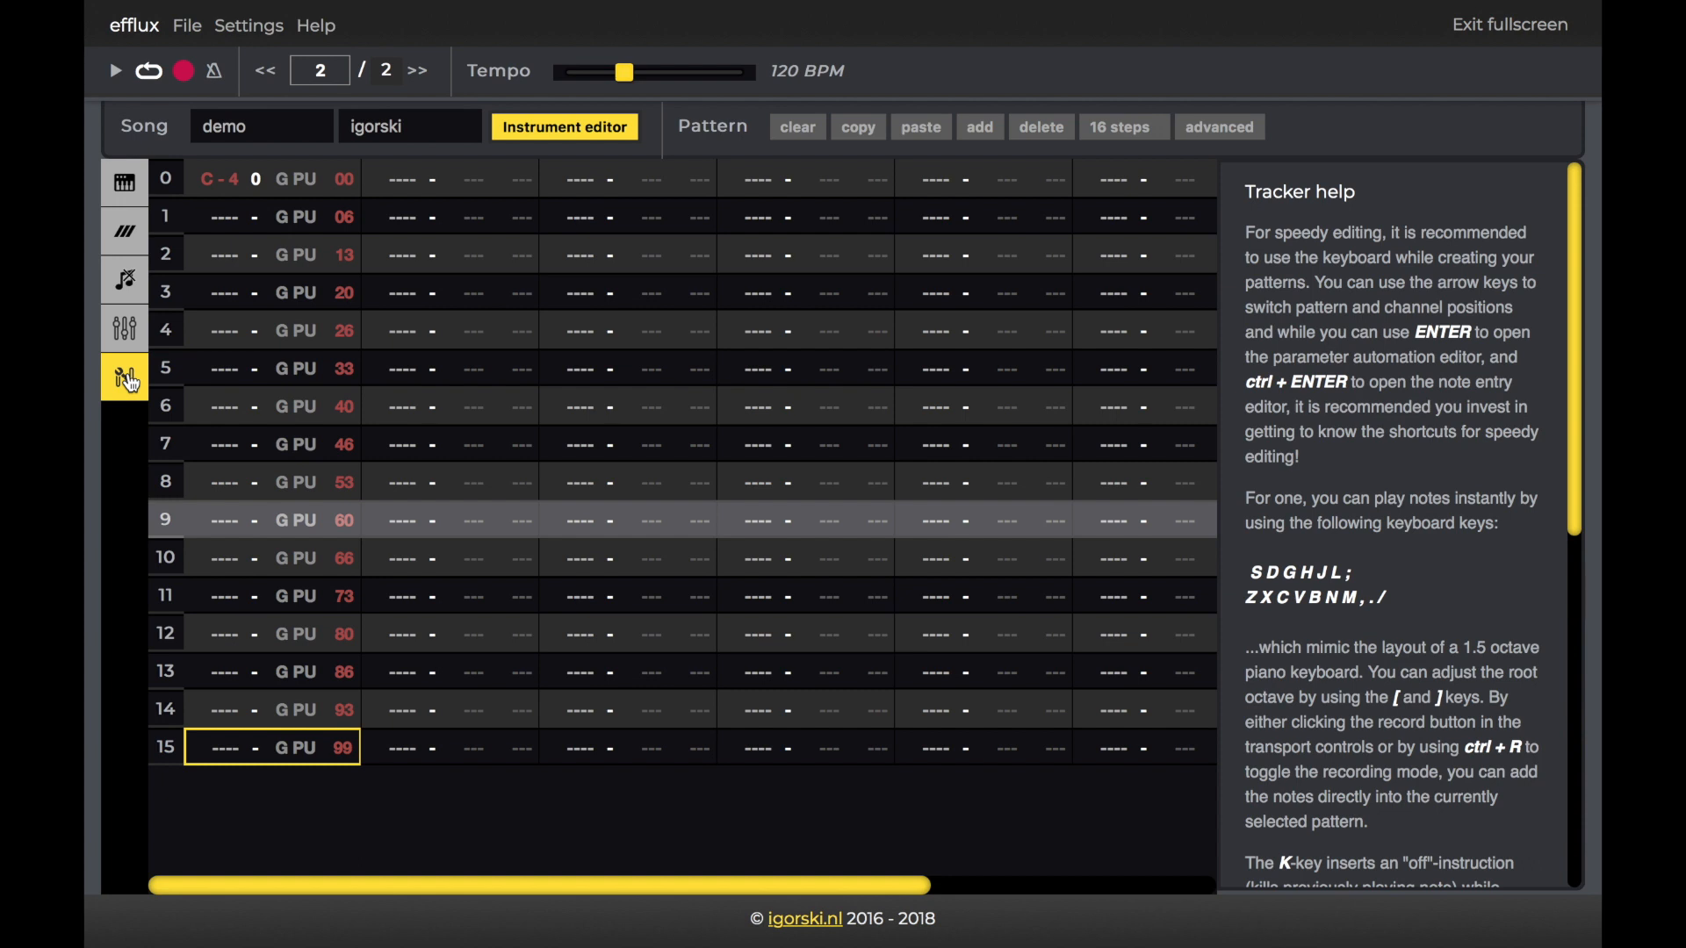
key("space")
key("space")
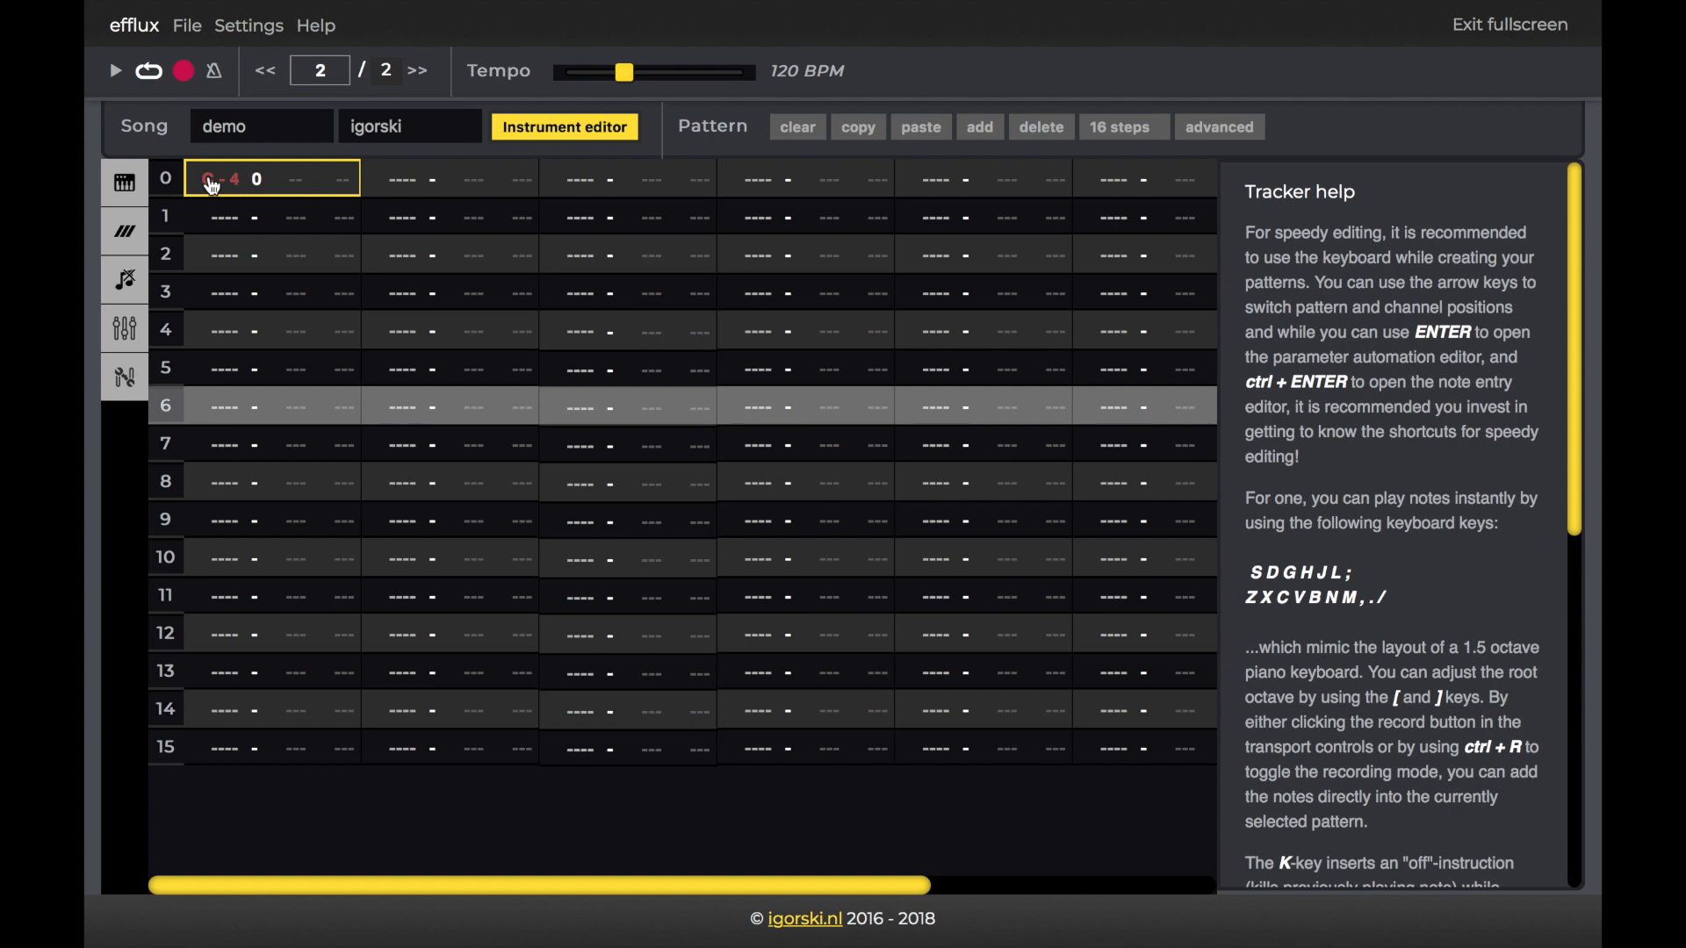
Move through the note, instrument, parameter and value slots of the C-4 event in row 0.
left_click(211, 184)
key("Right")
key("Right")
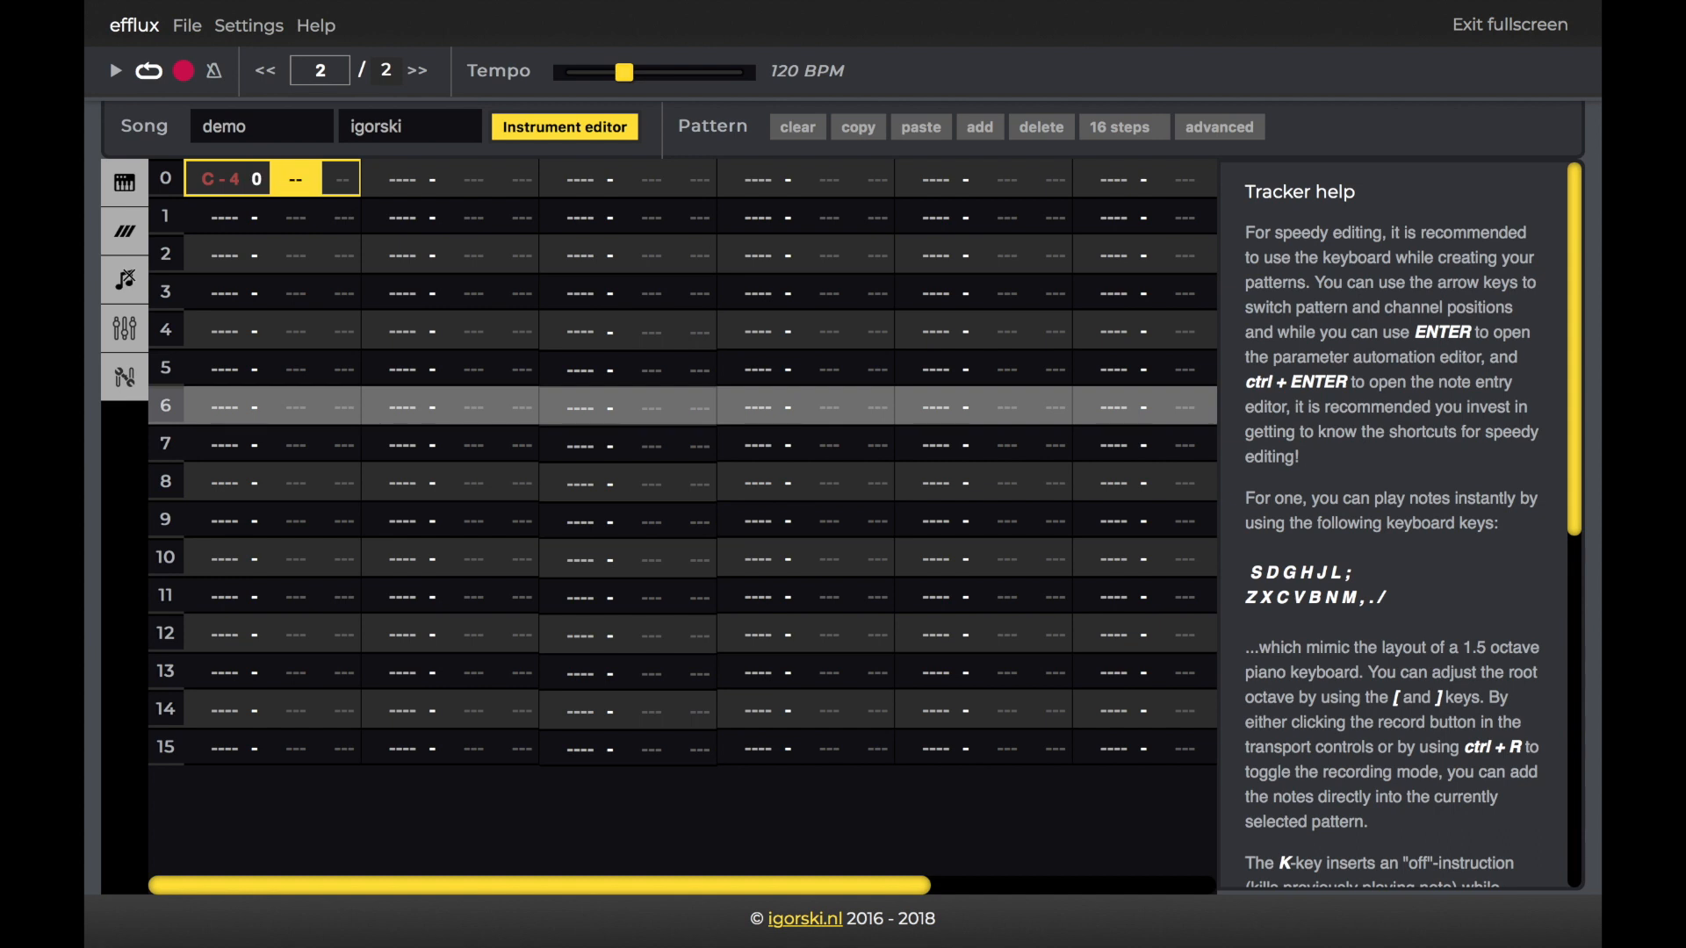
key("Right")
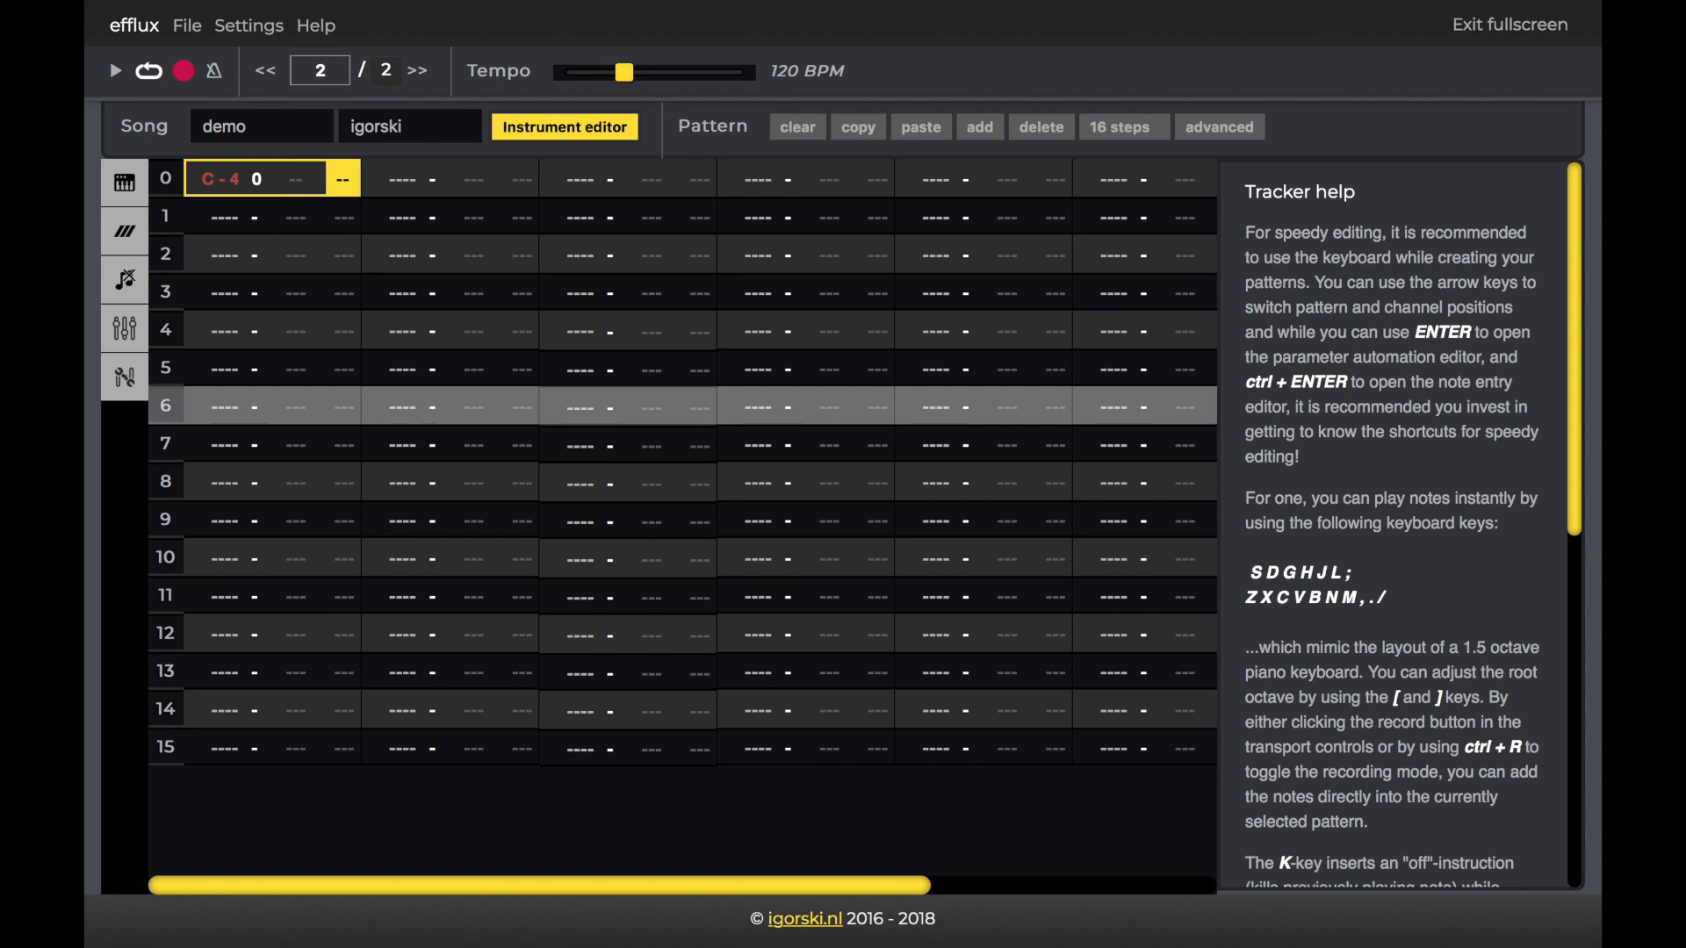
key("Left")
key("Left")
key("Left")
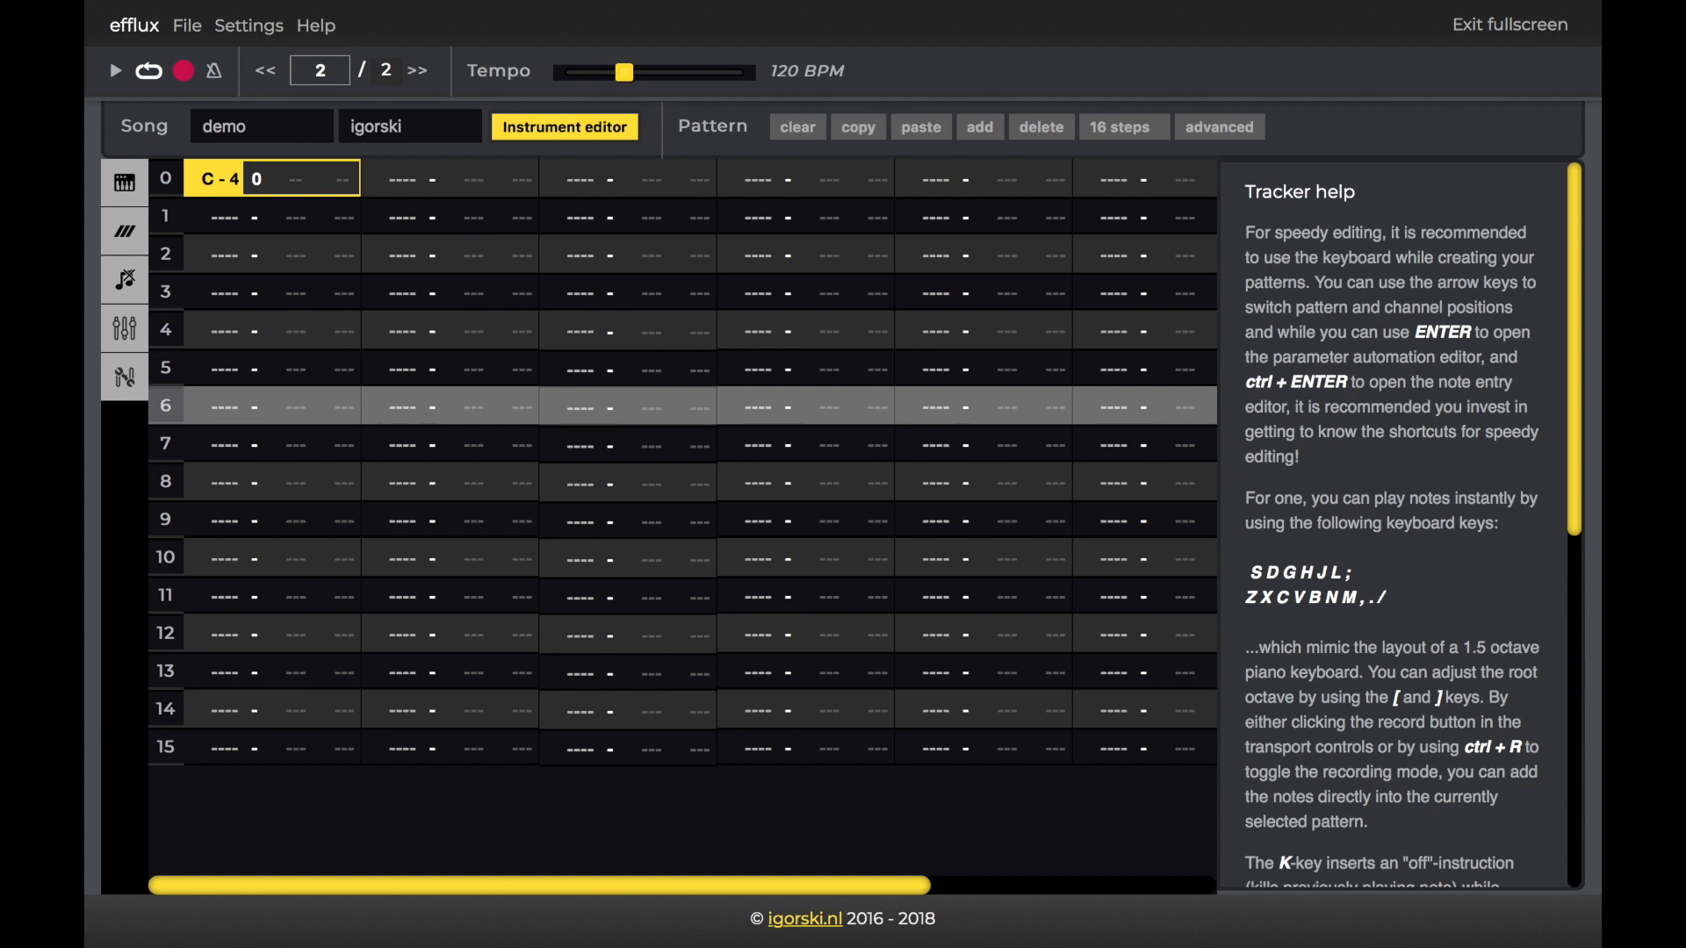
key("Right")
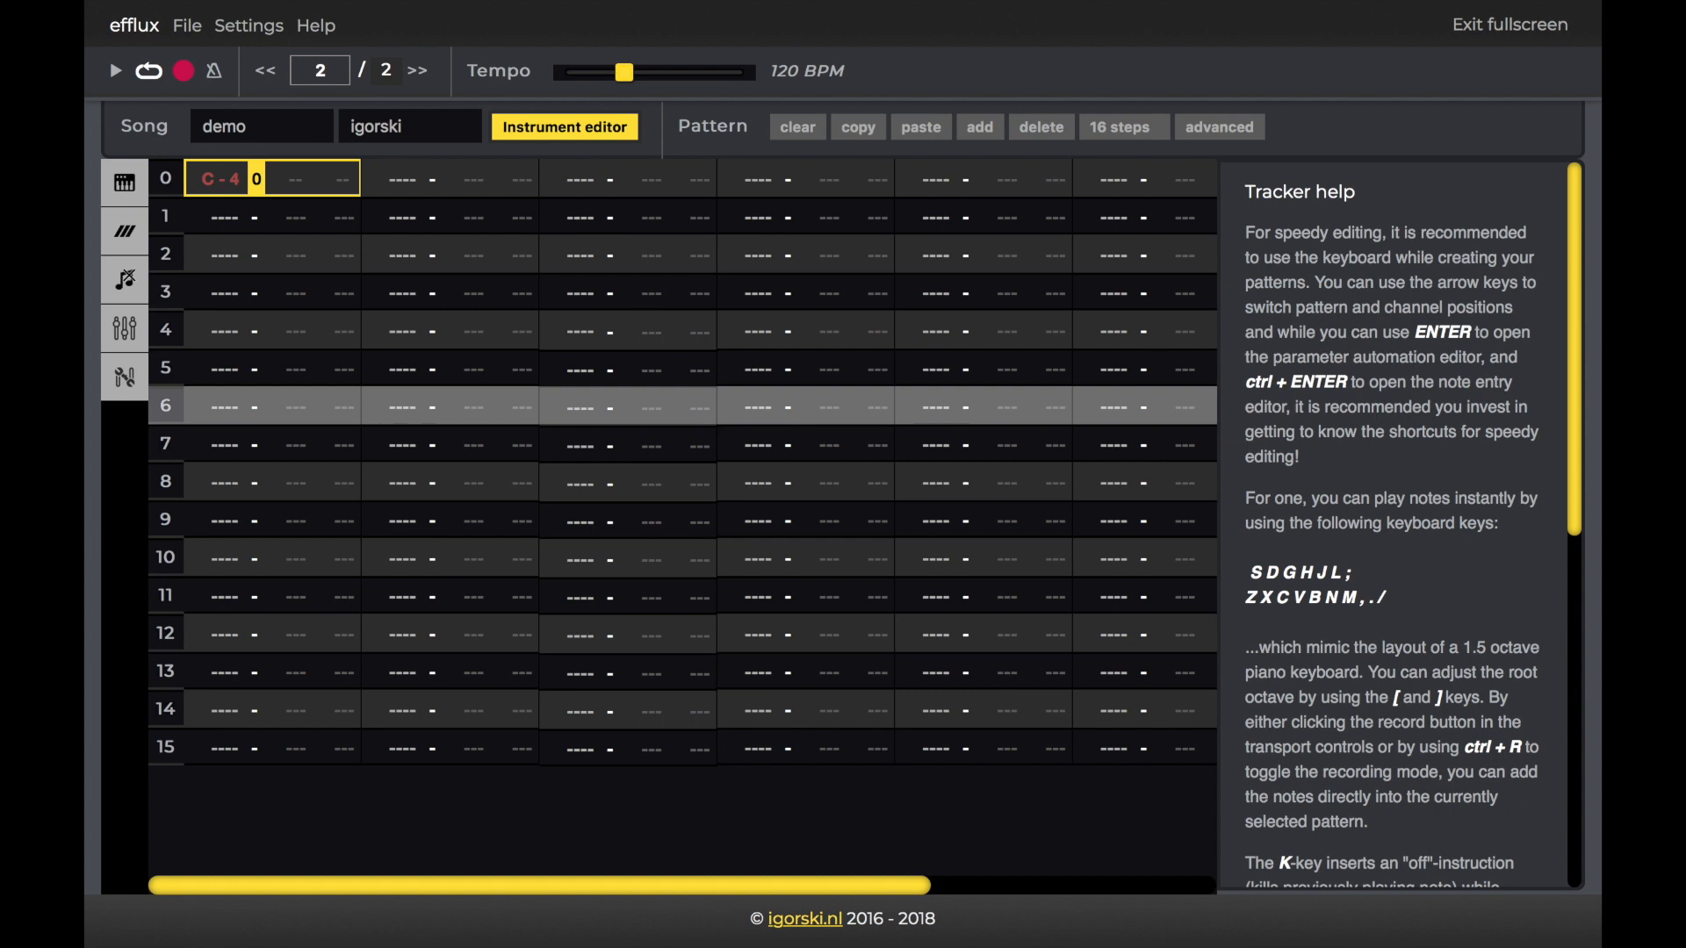
key("Right")
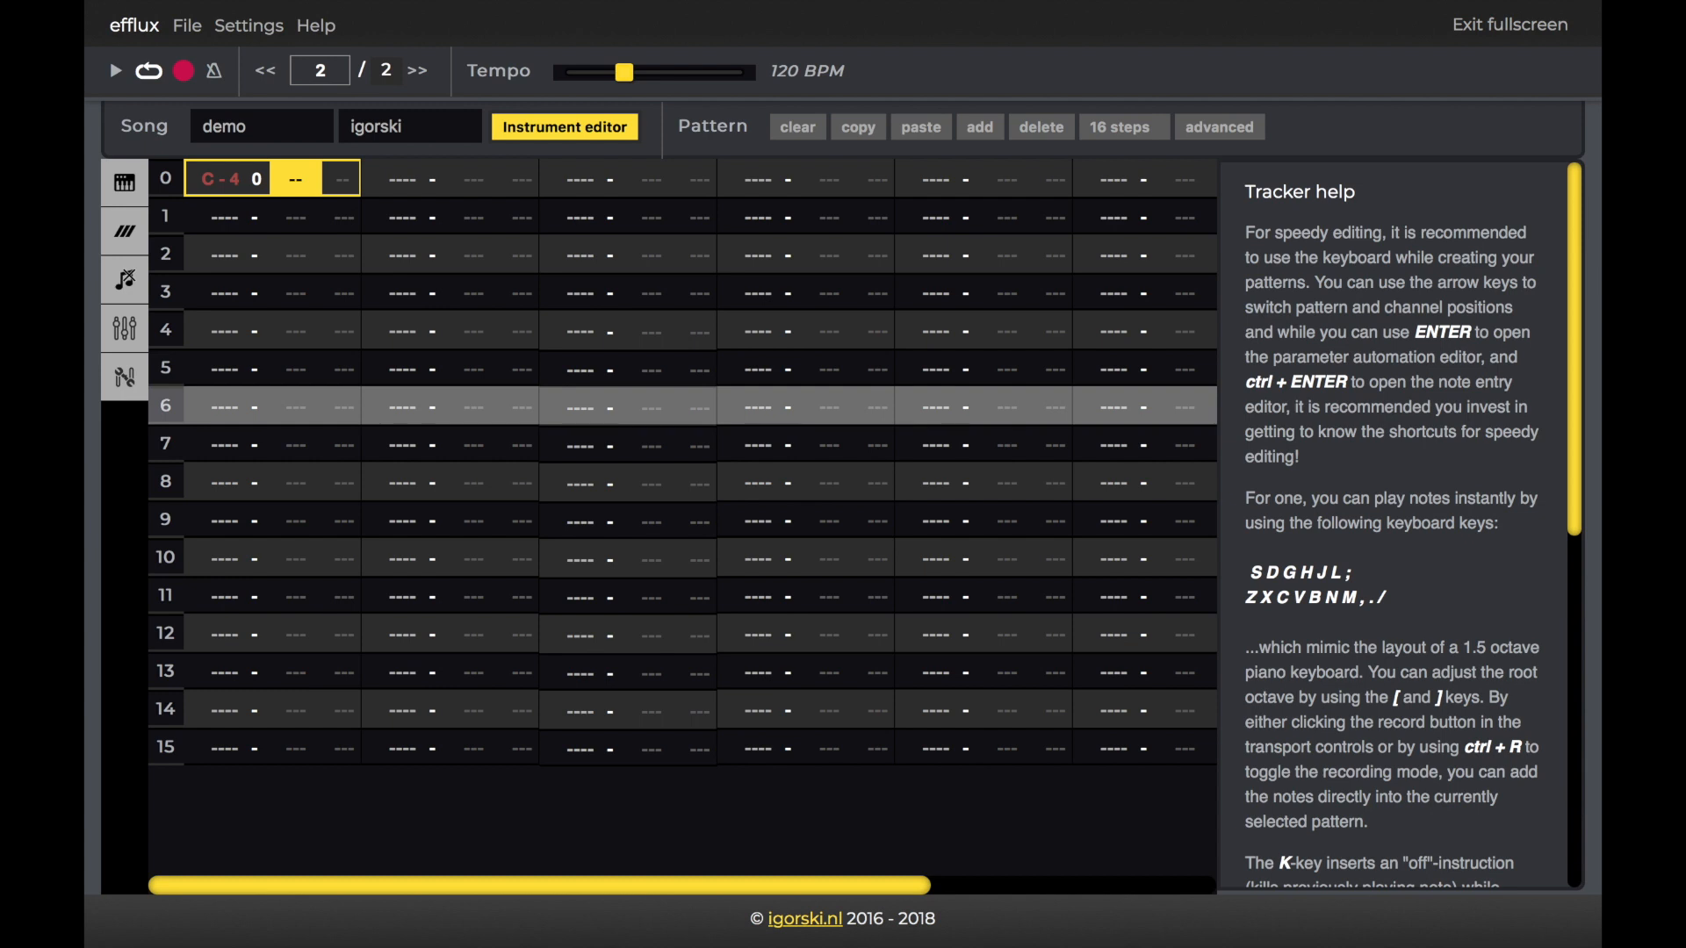
Enter a pitch-down (PD) parameter with value 99 directly in the slots of row 0, trying PU first.
type("pu")
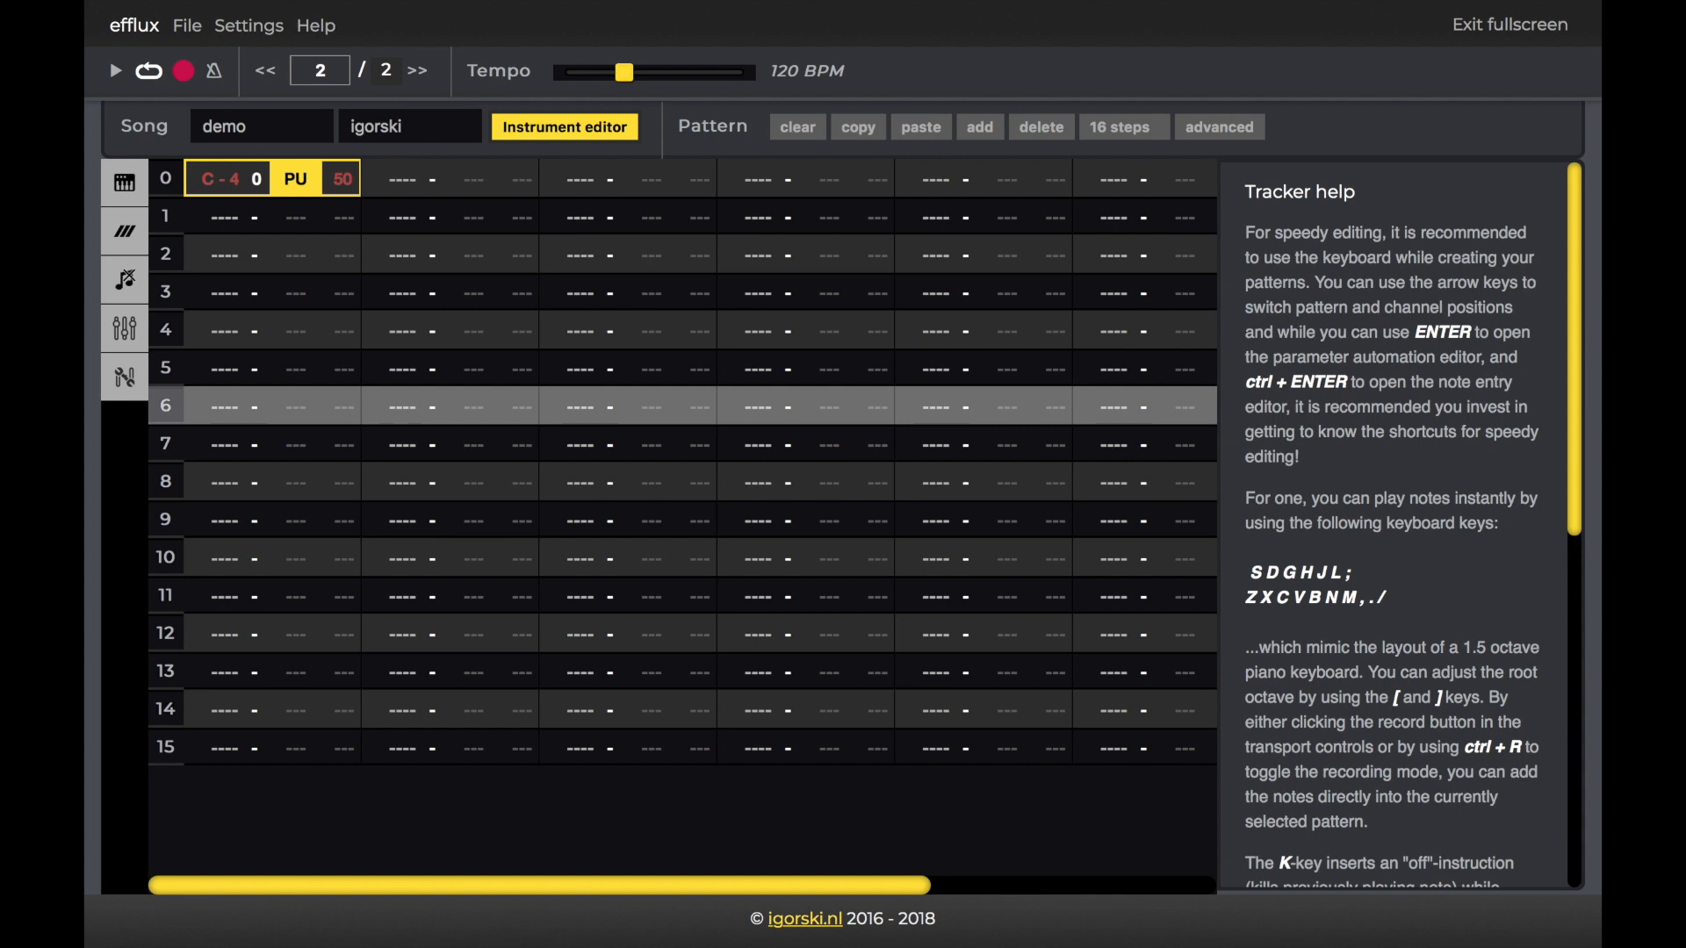
type("pd")
key("Right")
type("99")
Enter the pitch-down parameter value 50 directly in row 3 of the first channel.
key("Down")
key("Down")
key("Down")
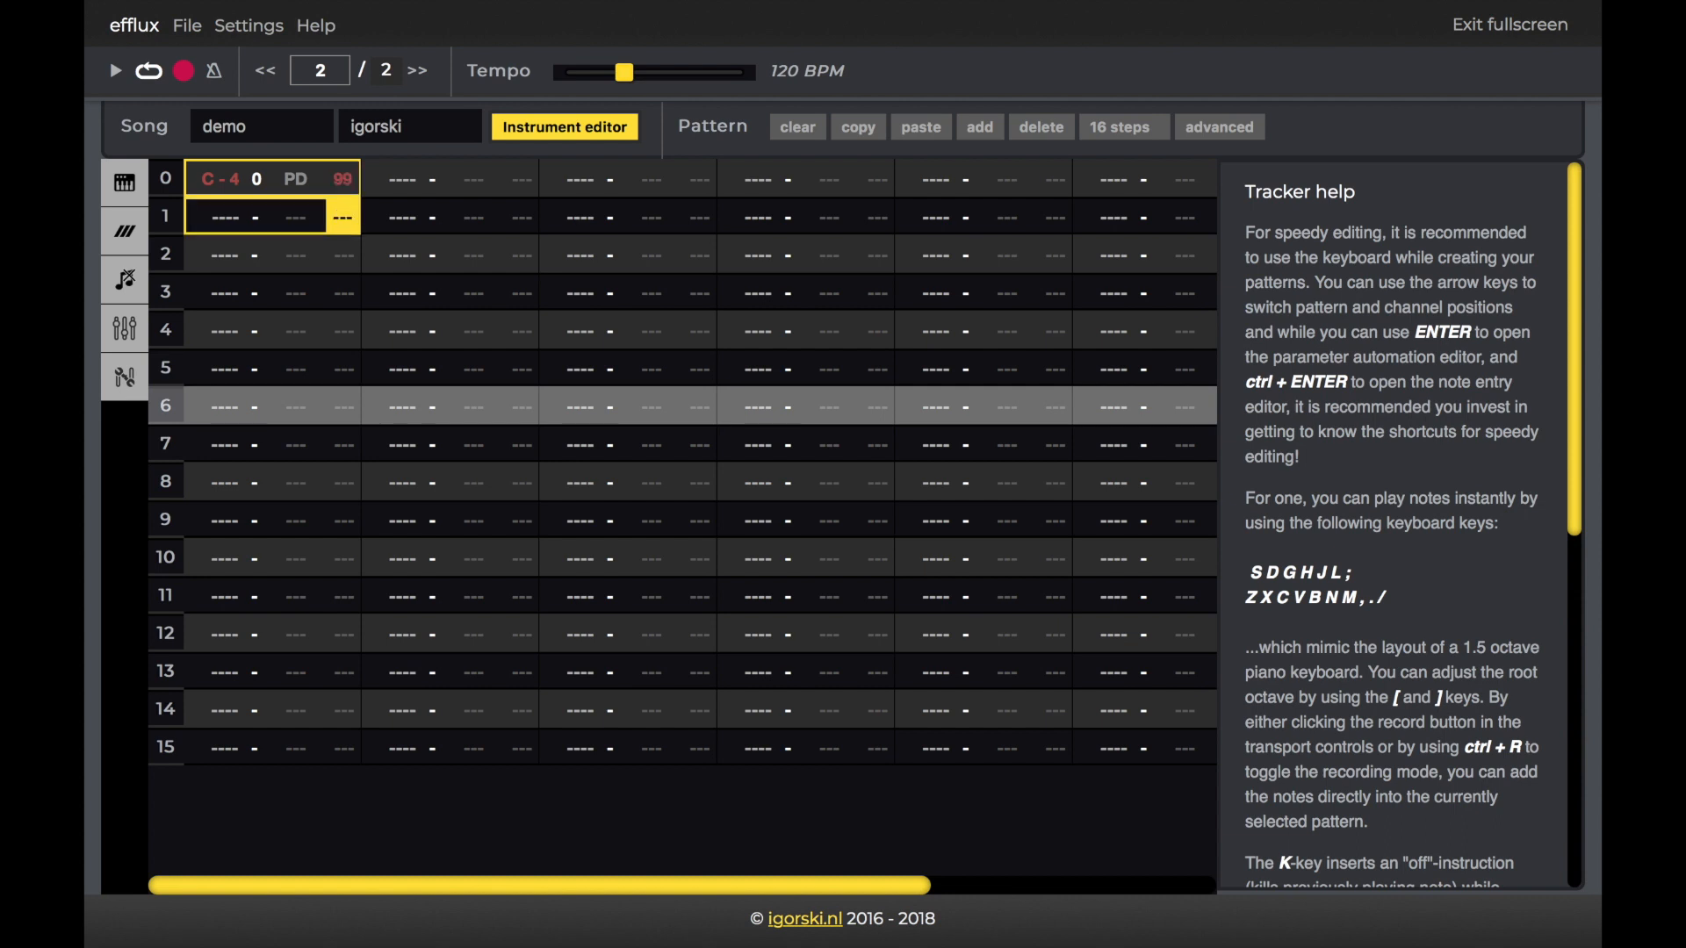
type("50")
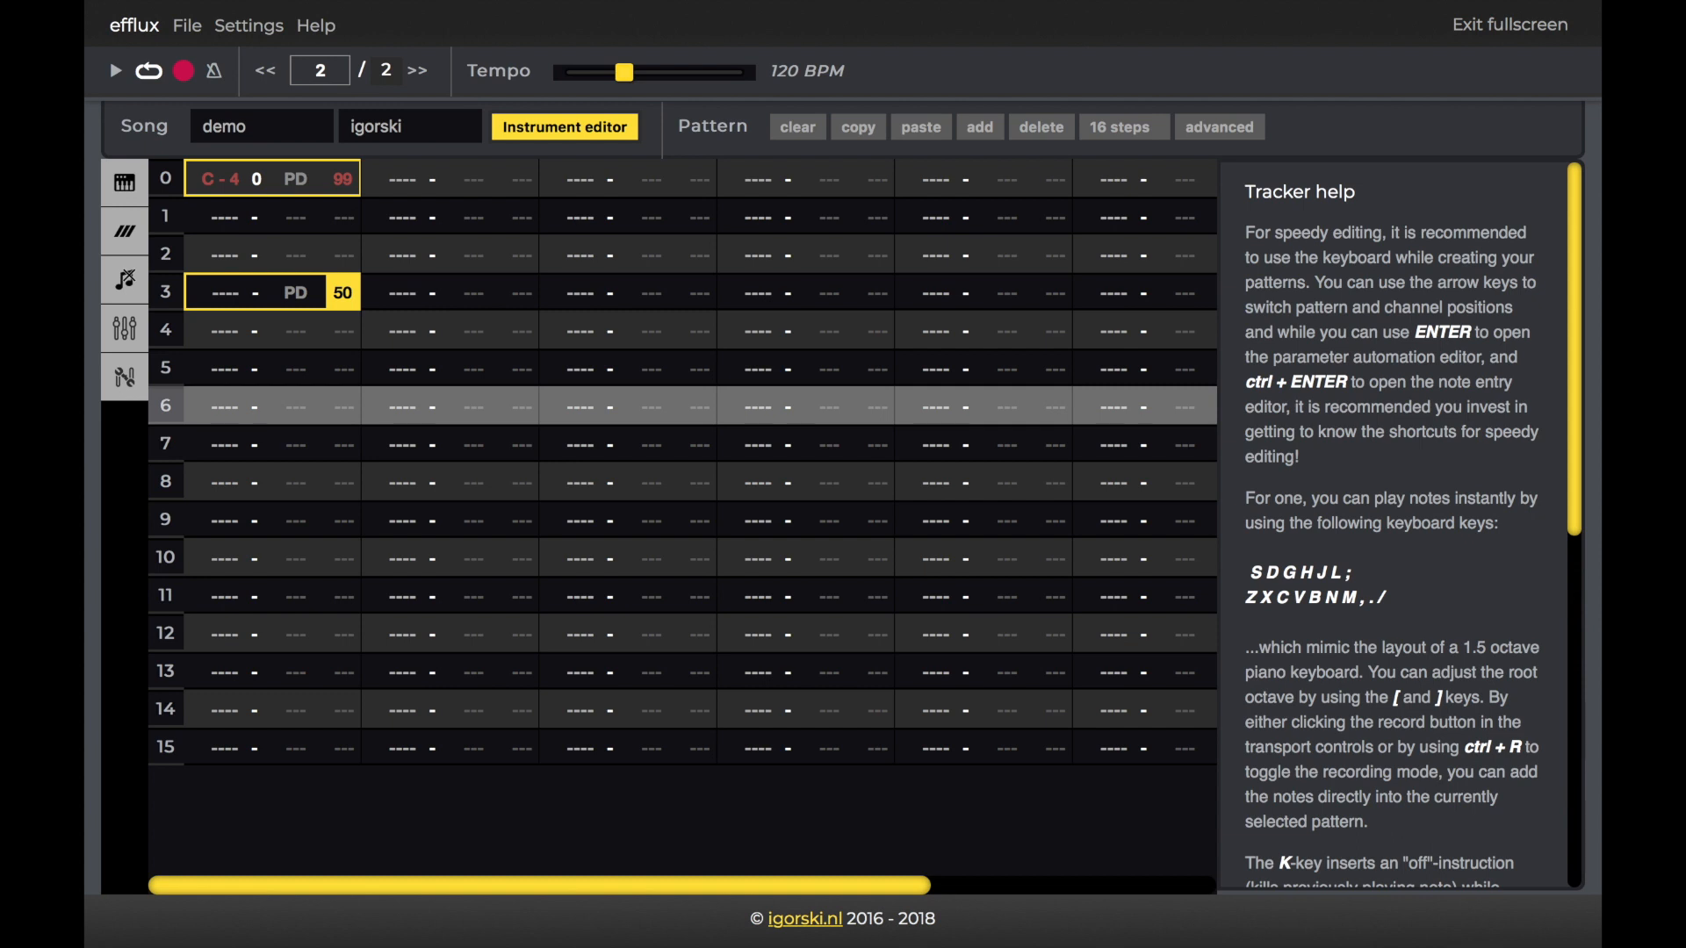
Enter pitch-down values of 03 in row 5 and 99 in row 9, turning on glide for rows 3 and 5.
key("Down")
key("Down")
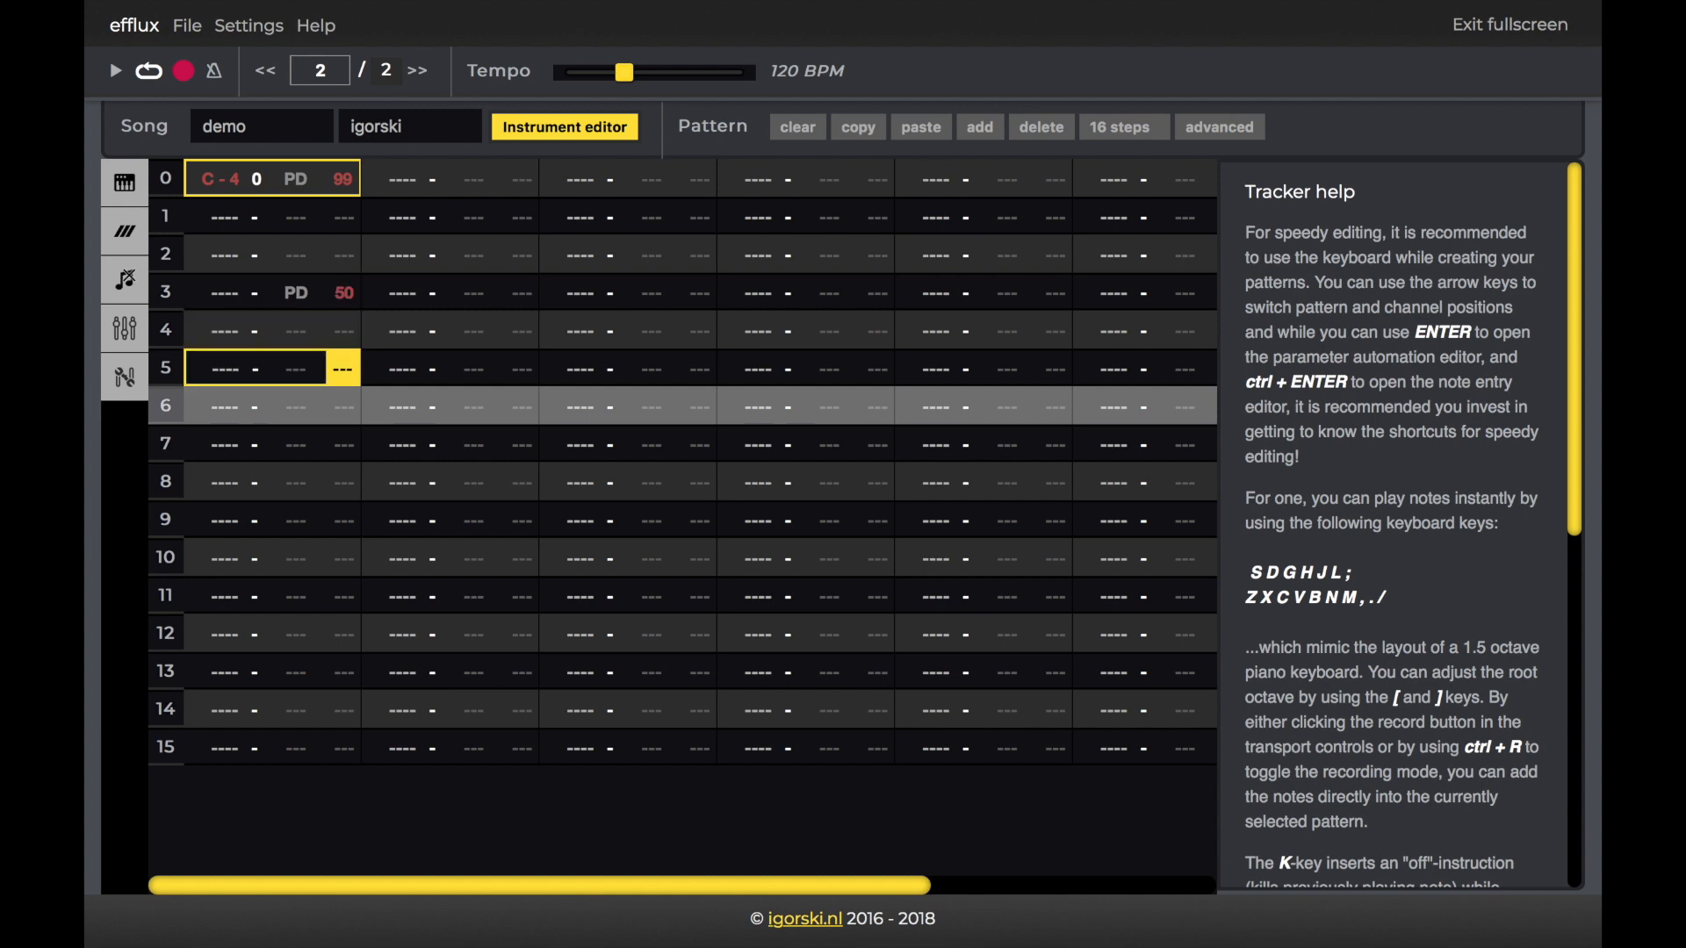
type("03")
key("Left")
key("g")
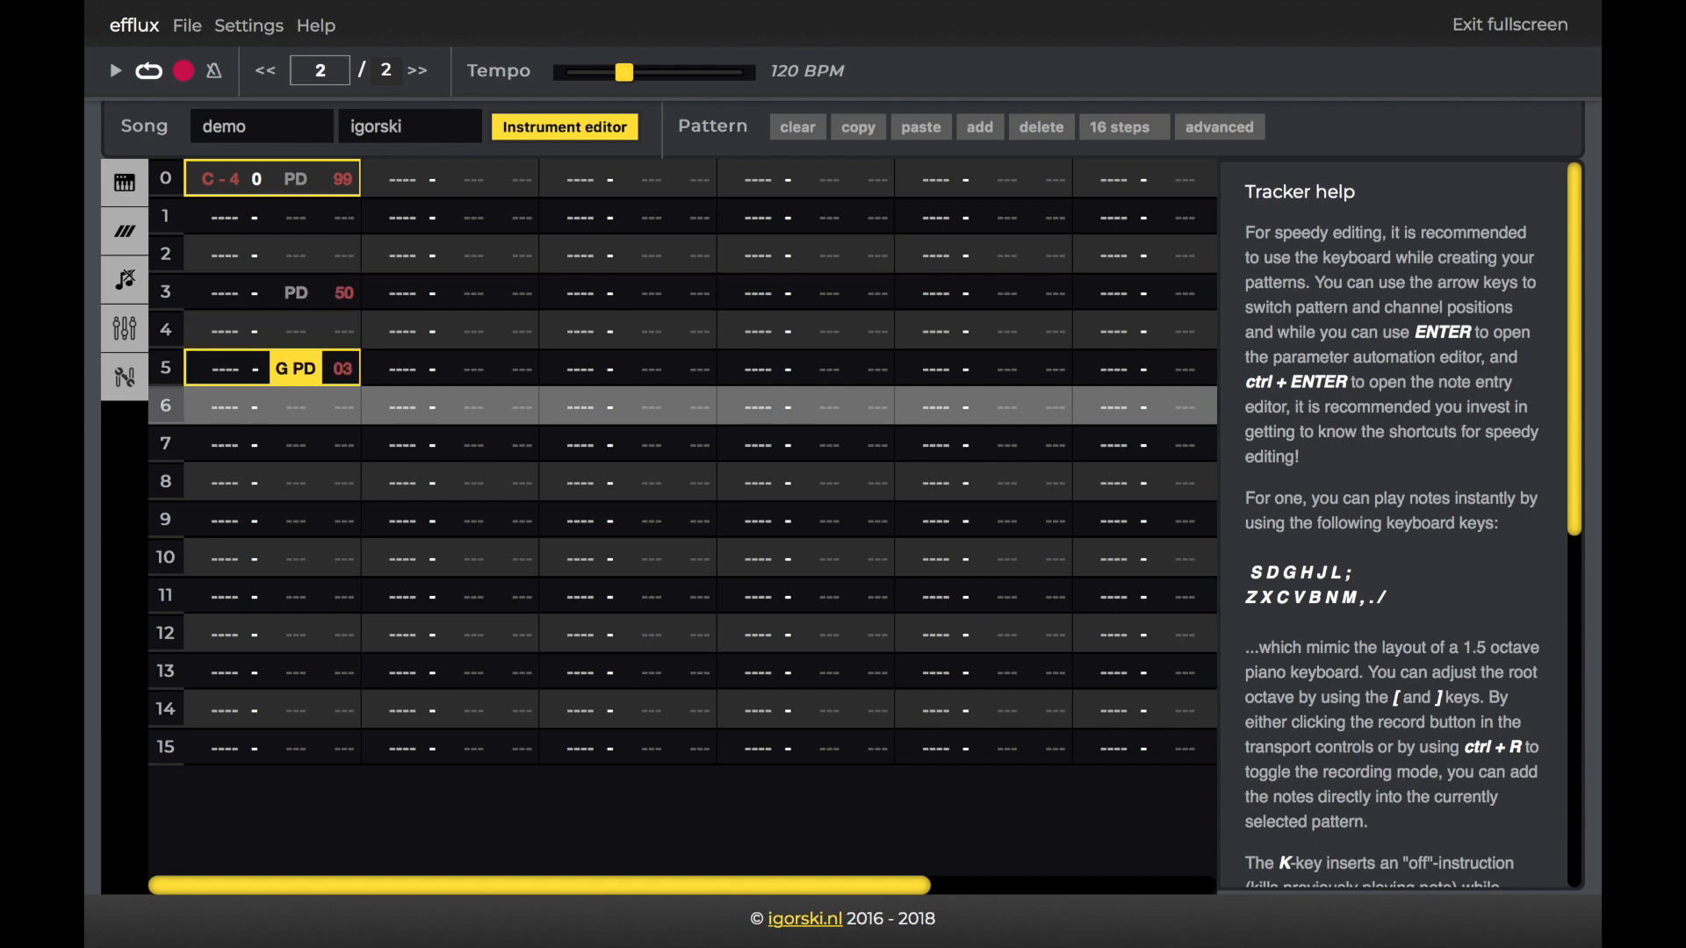
type("99")
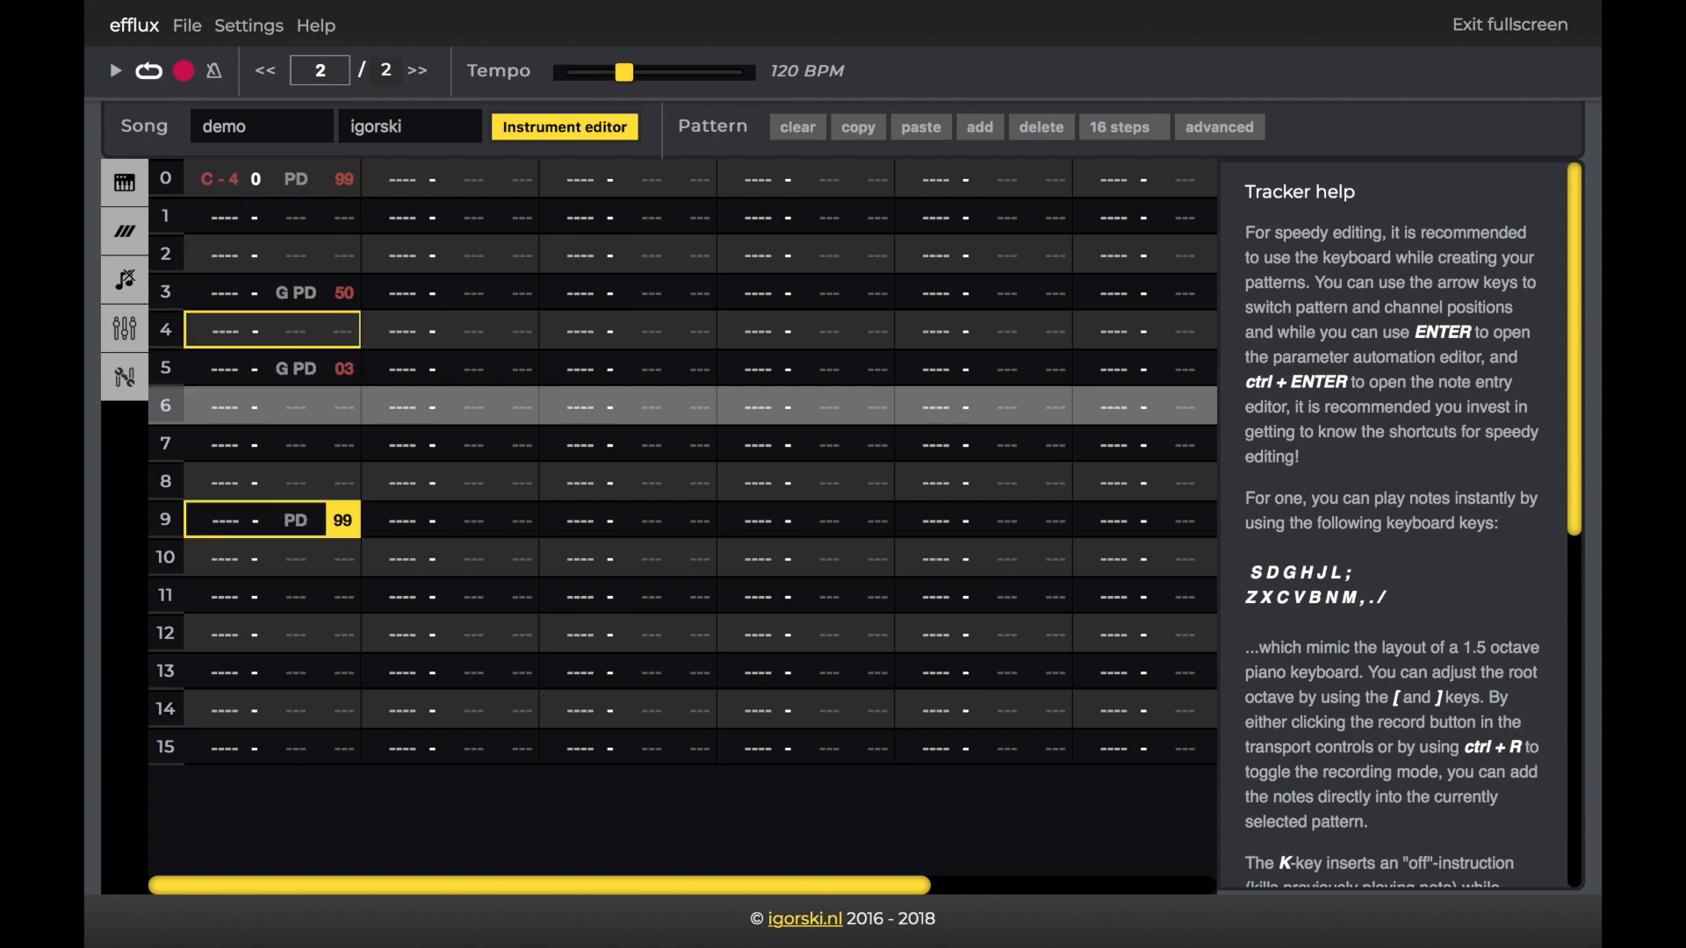
Fill the rows between the row 5 and row 9 pitch-down values with a glide and play the pattern.
key("ctrl+g")
key("space")
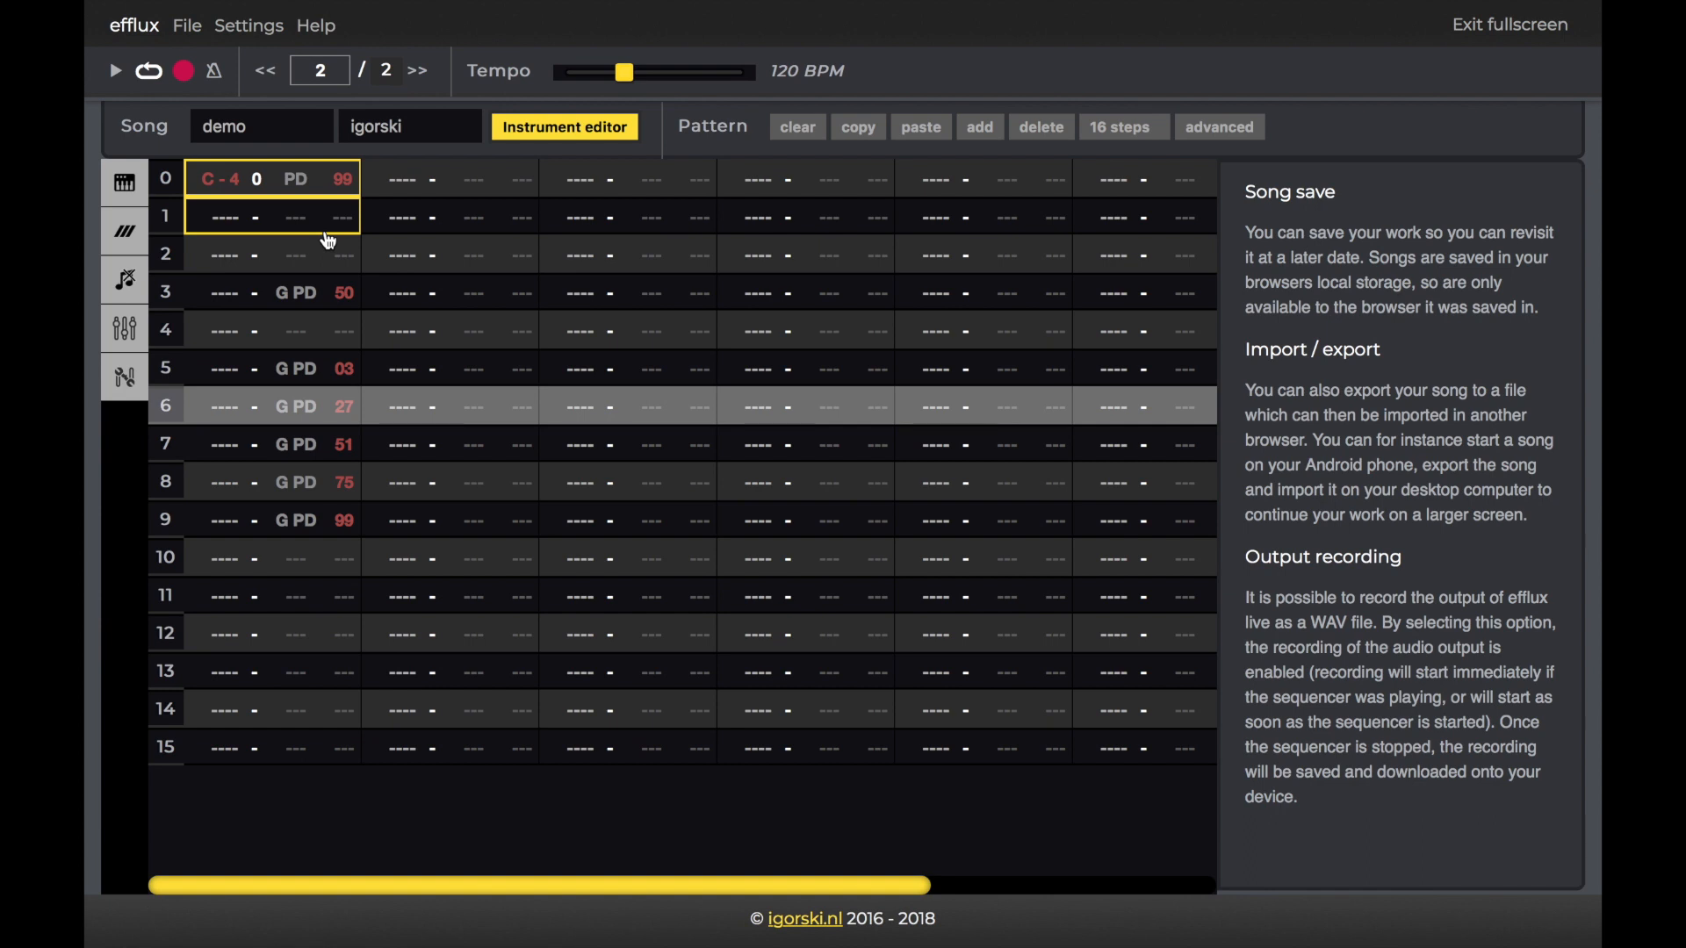
Set the parameter input format to Hexadecimal (00 to FF) and close the settings.
left_click(270, 31)
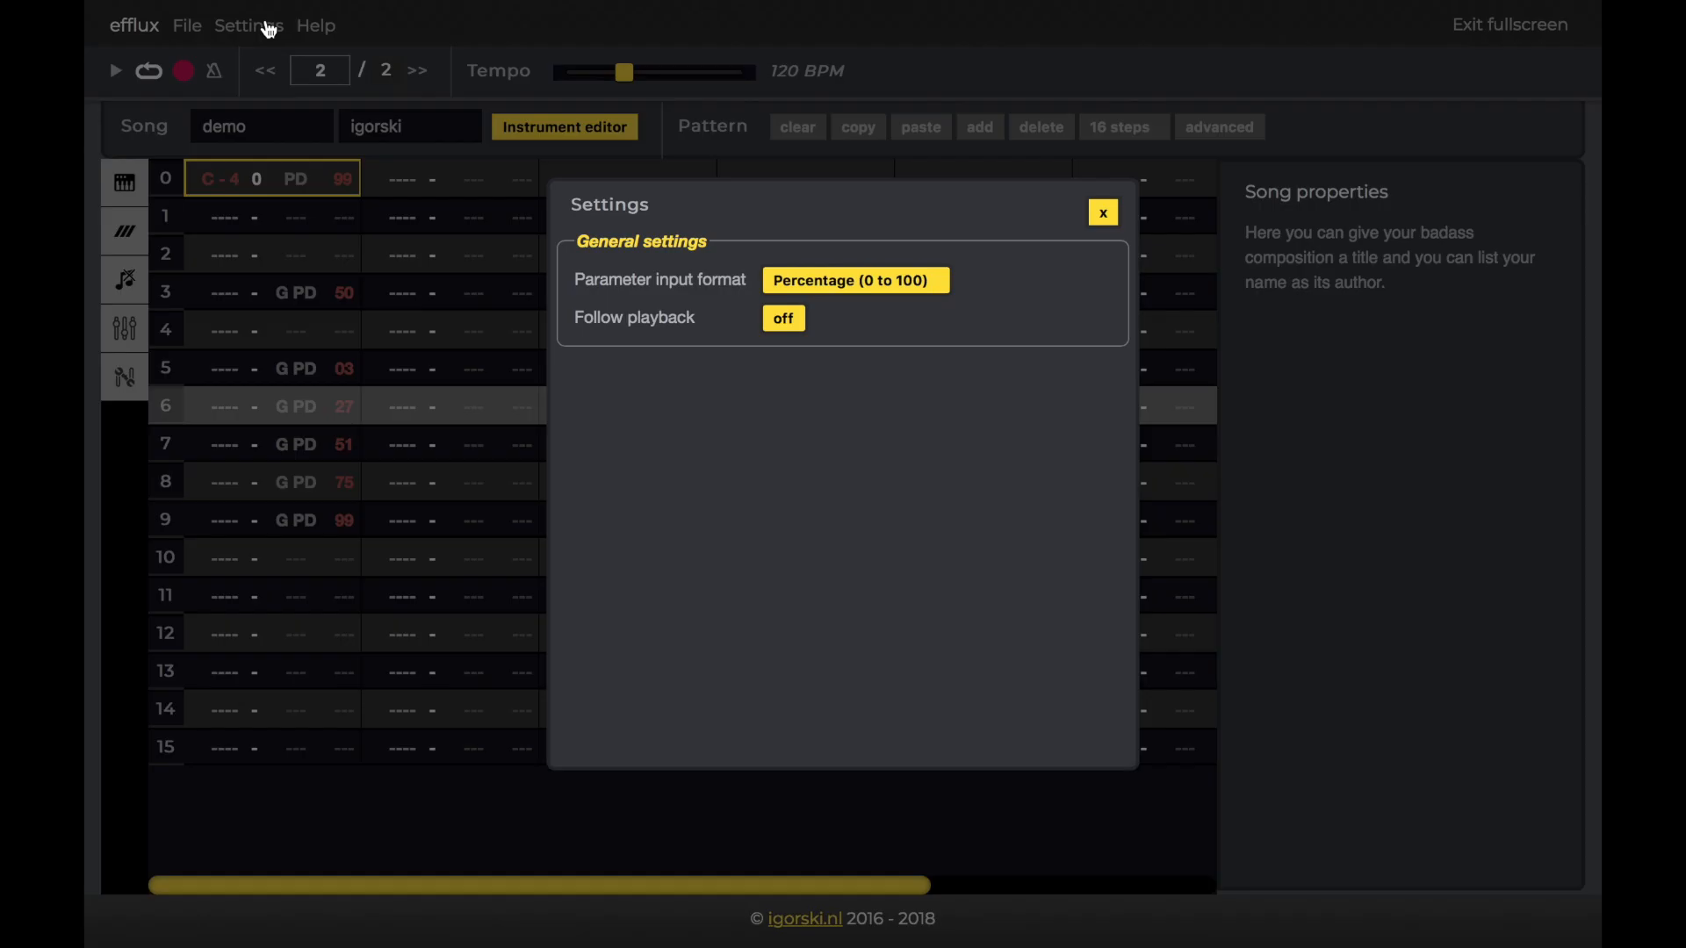
left_click(800, 289)
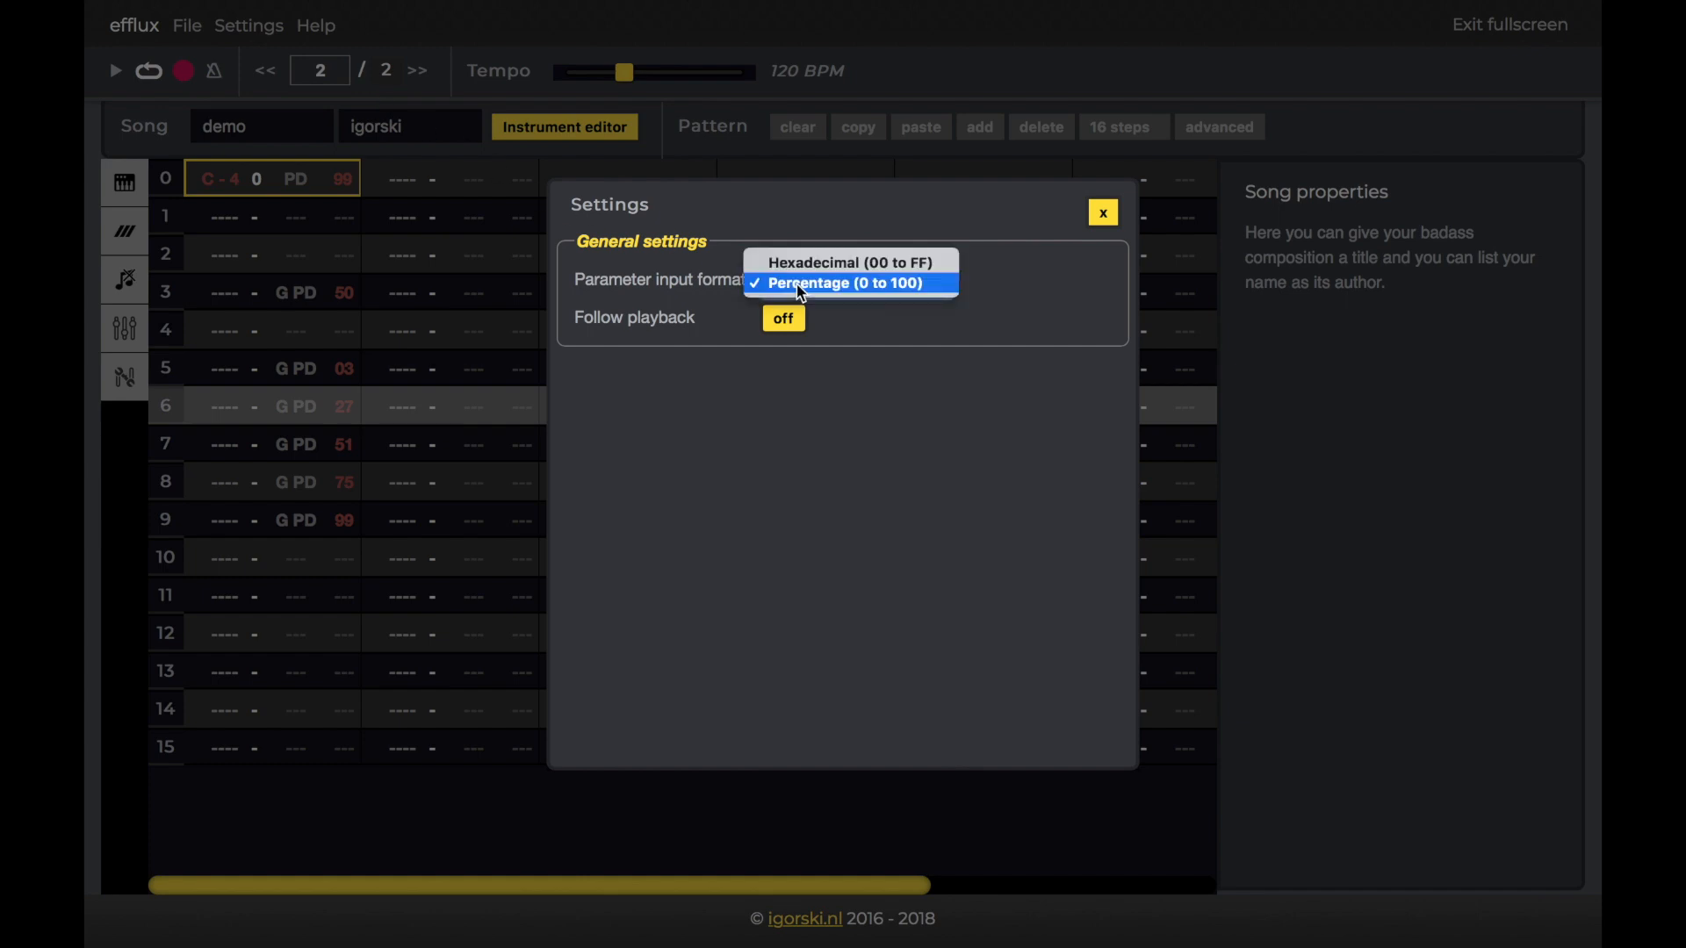
left_click(852, 261)
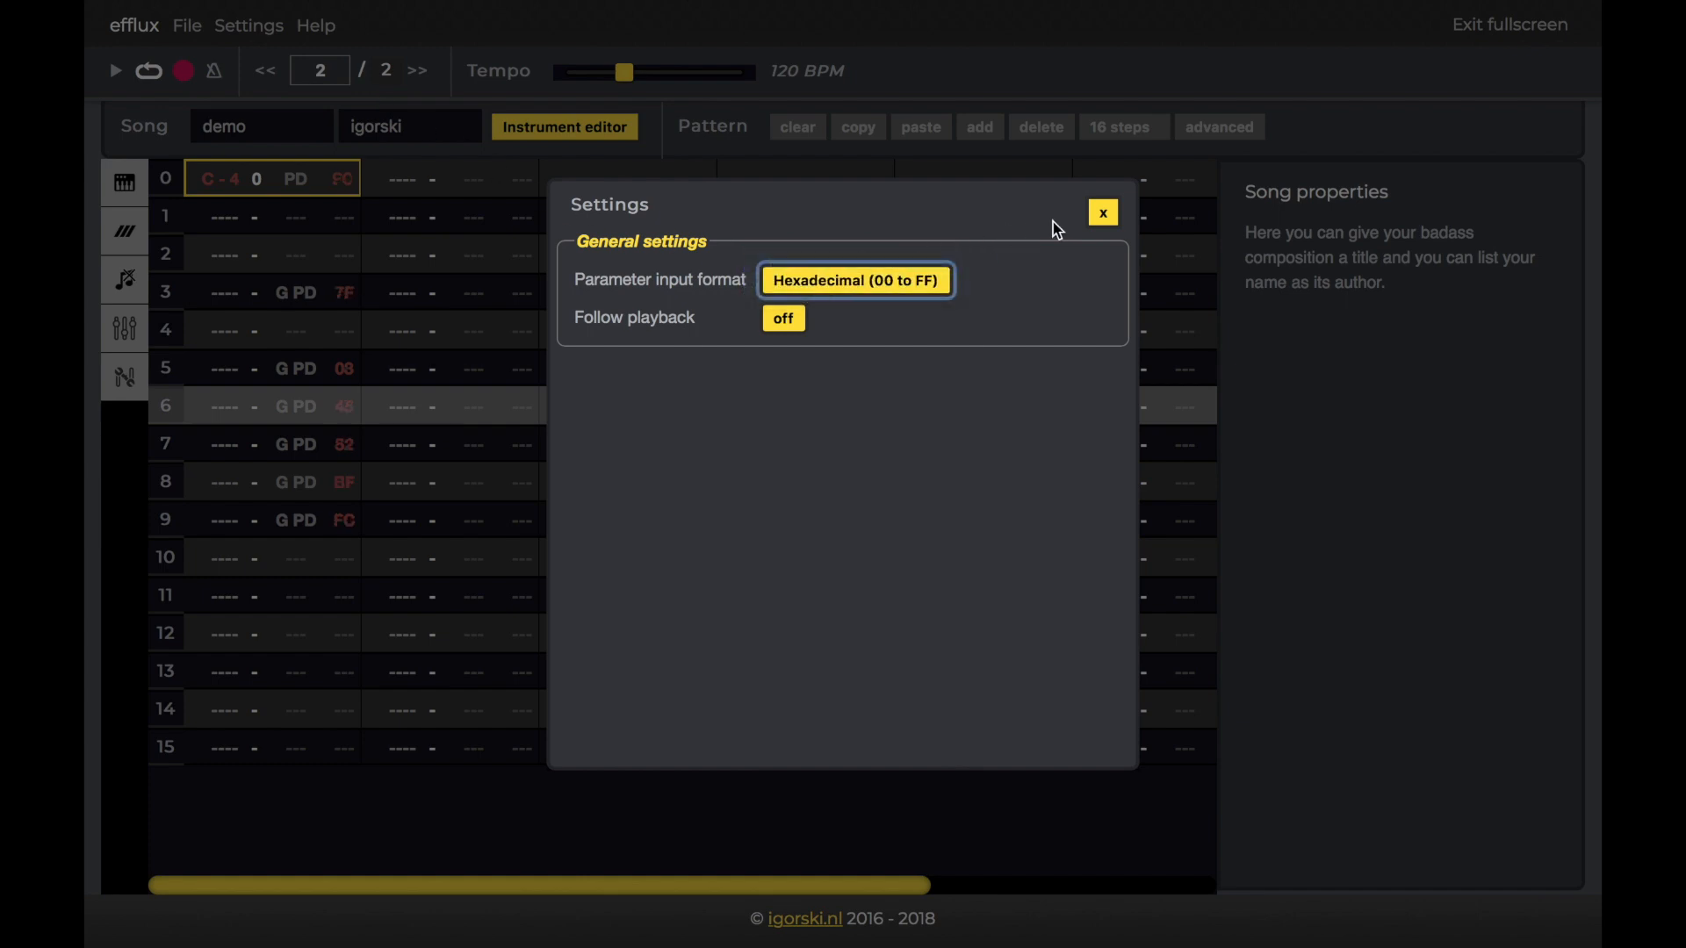
left_click(1101, 214)
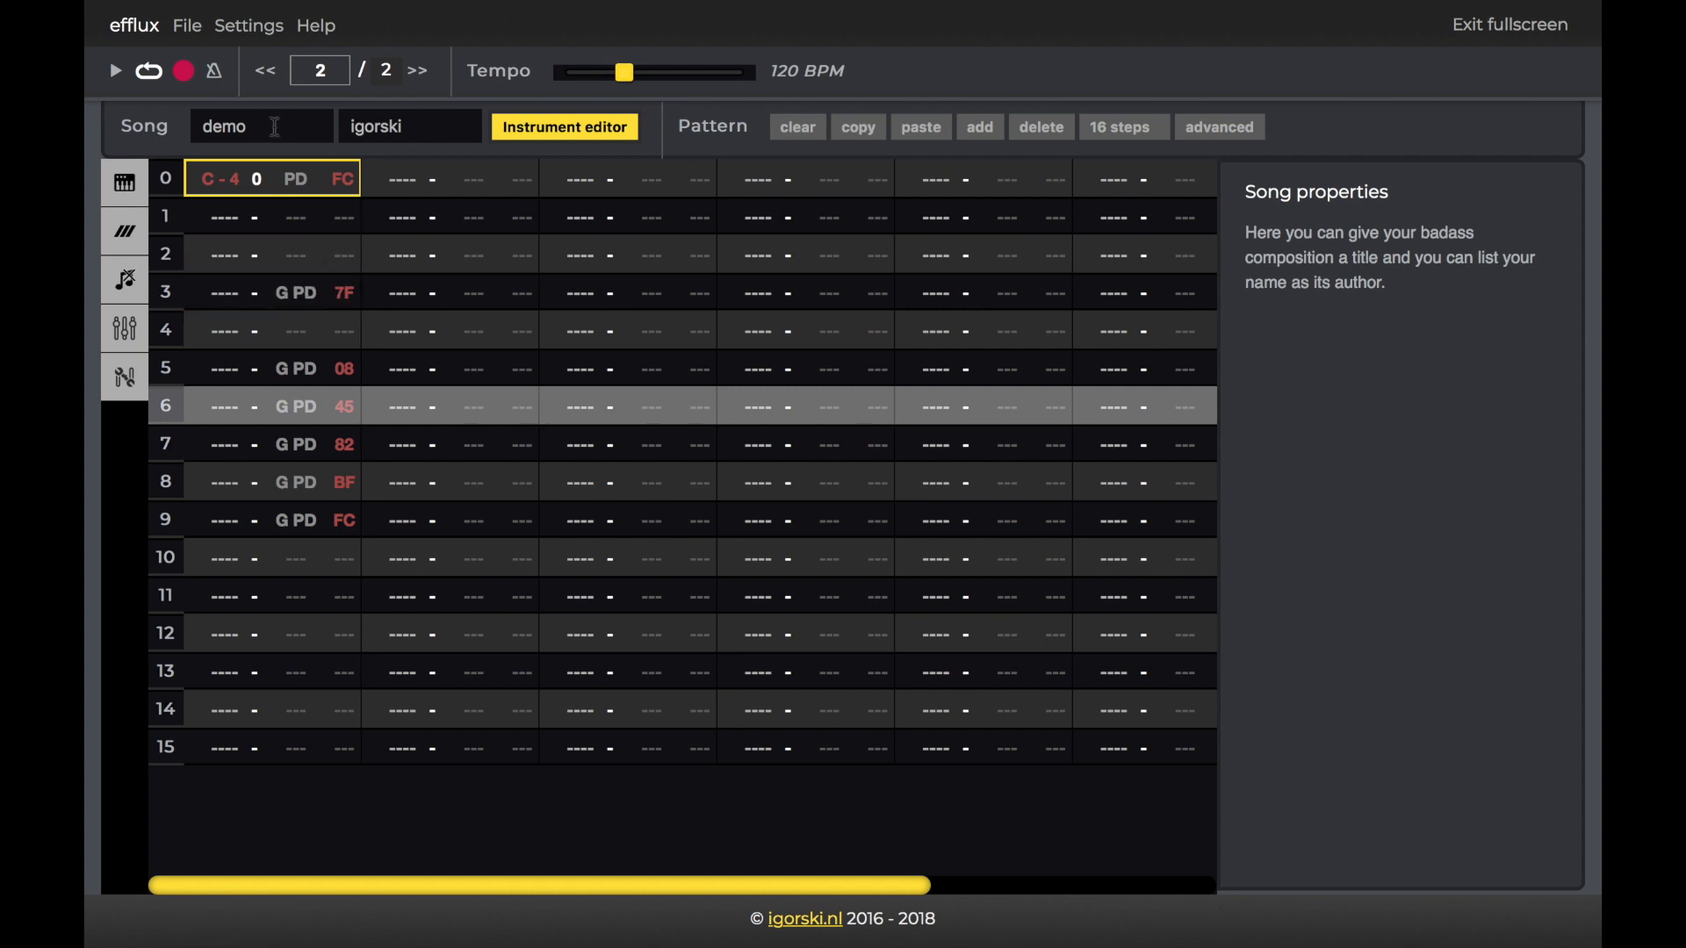
Switch the parameter input format back to Percentage (0 to 100) and close the settings.
left_click(247, 25)
left_click(845, 280)
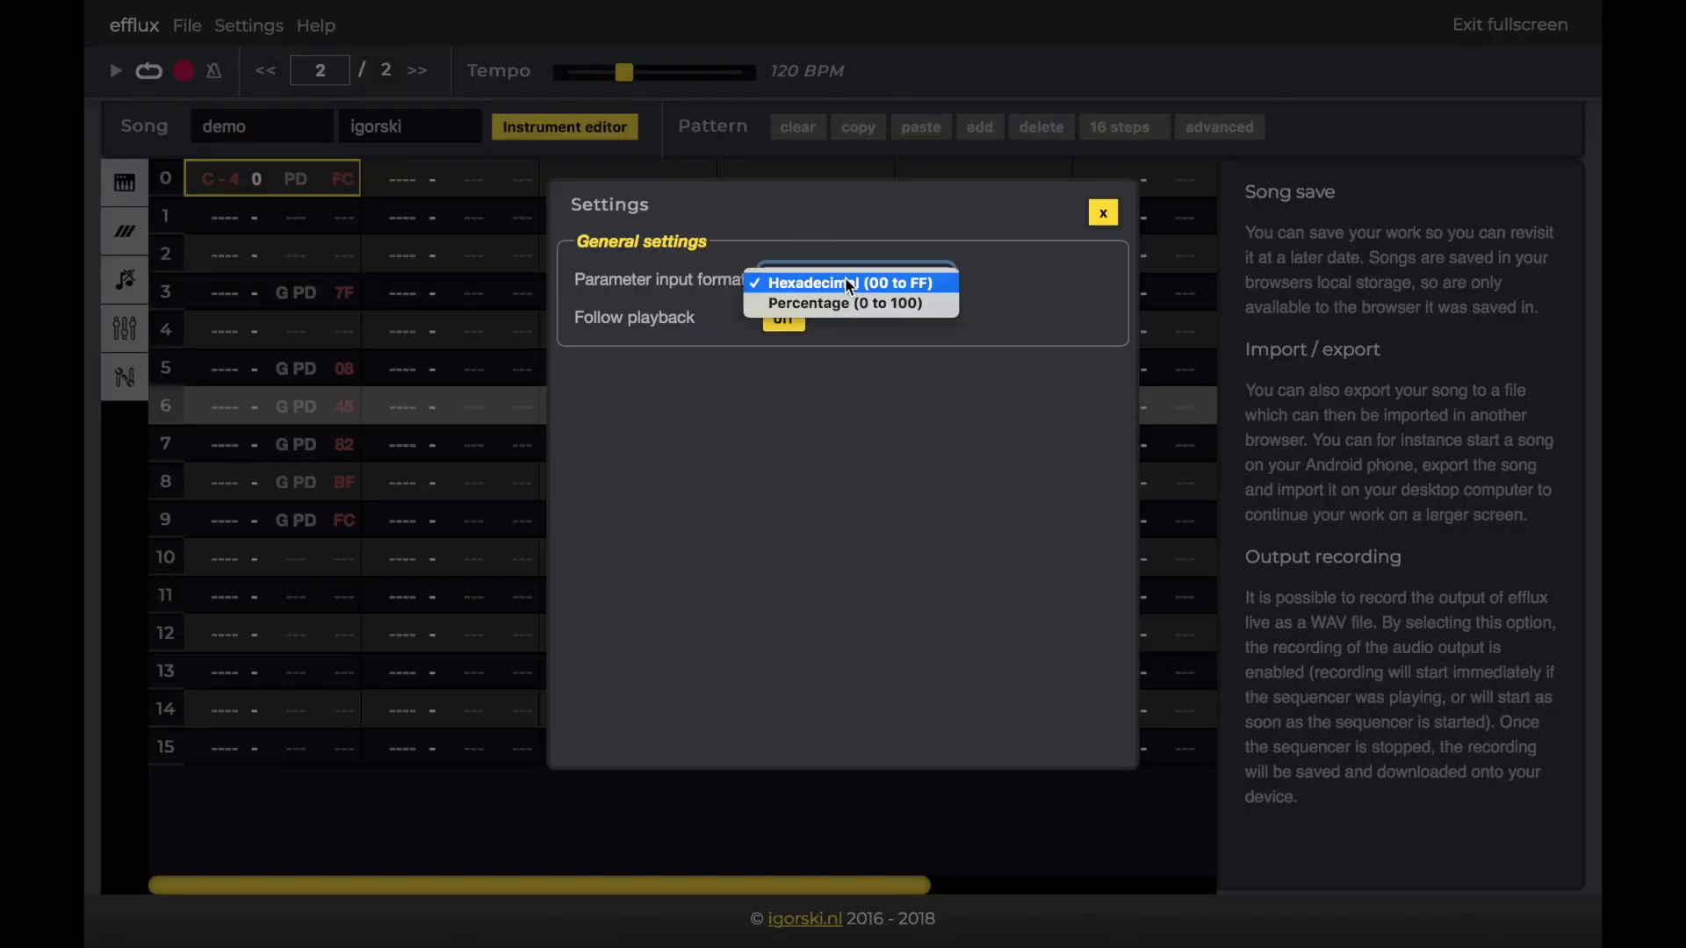
left_click(851, 297)
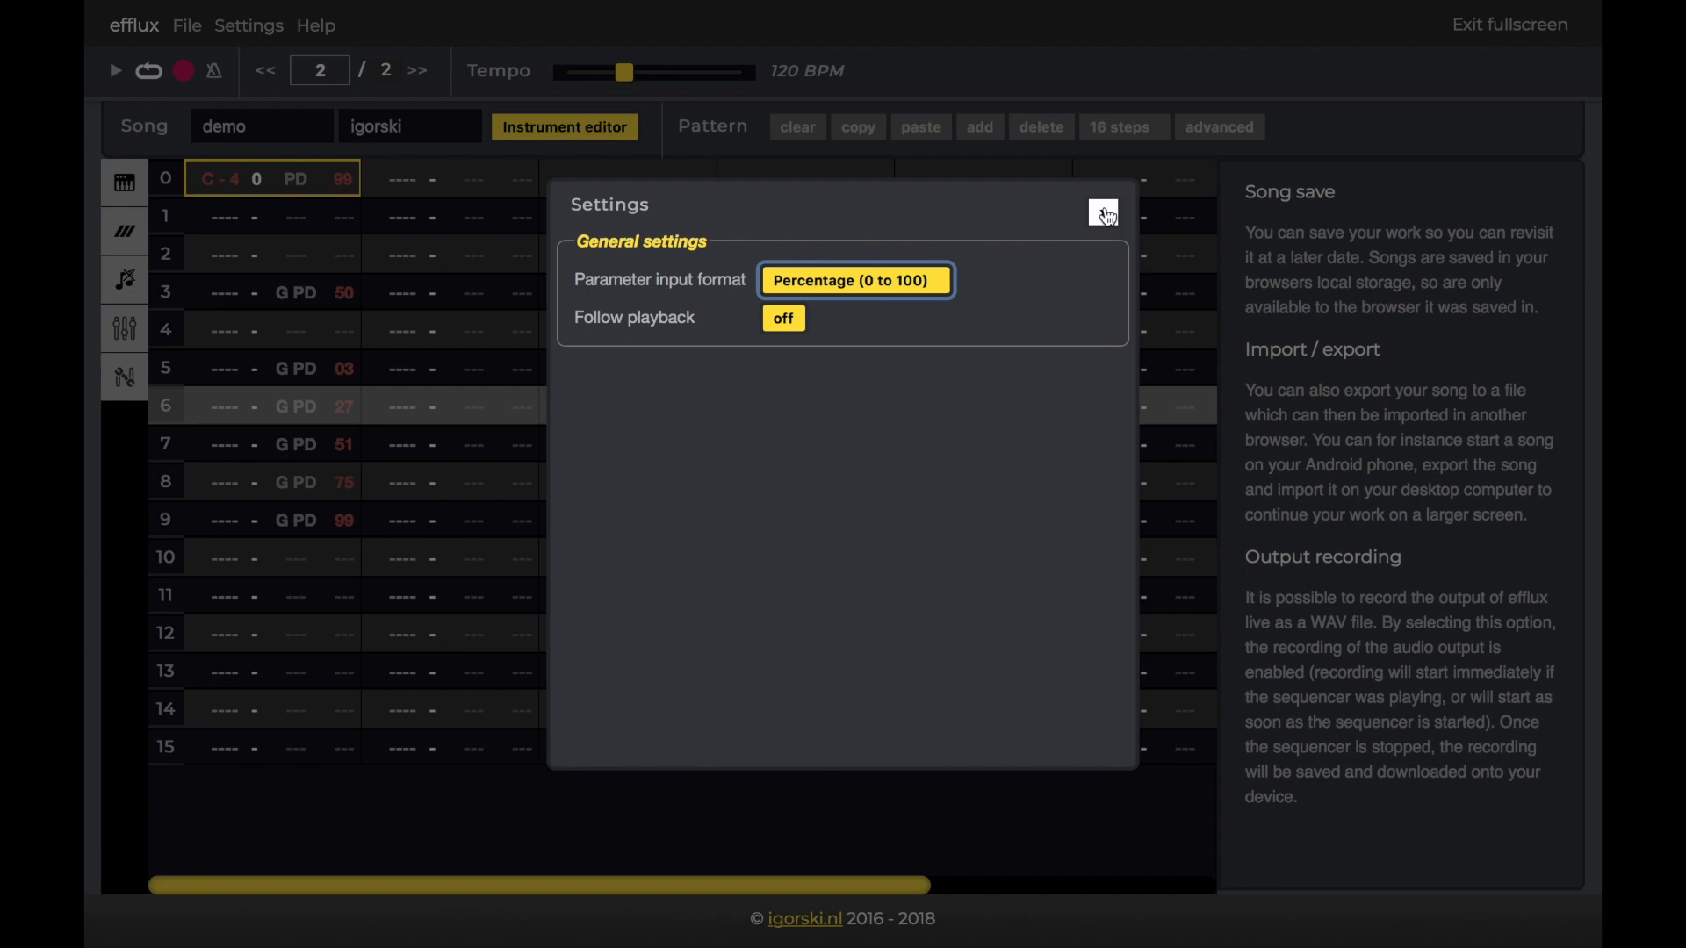
left_click(1103, 212)
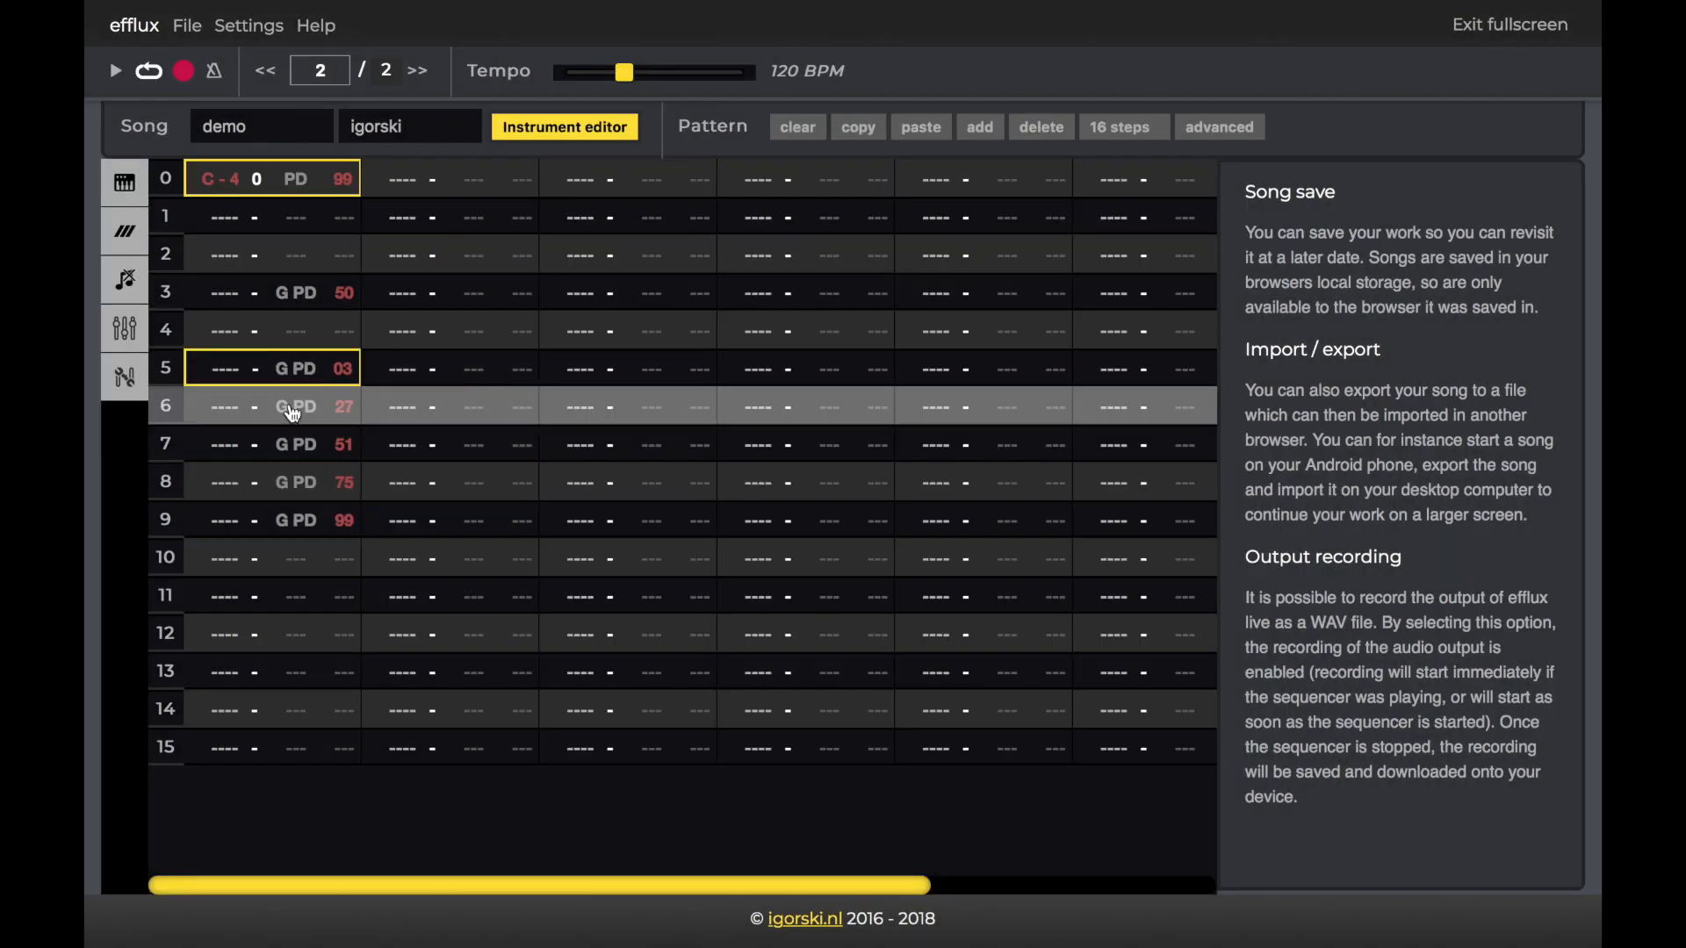